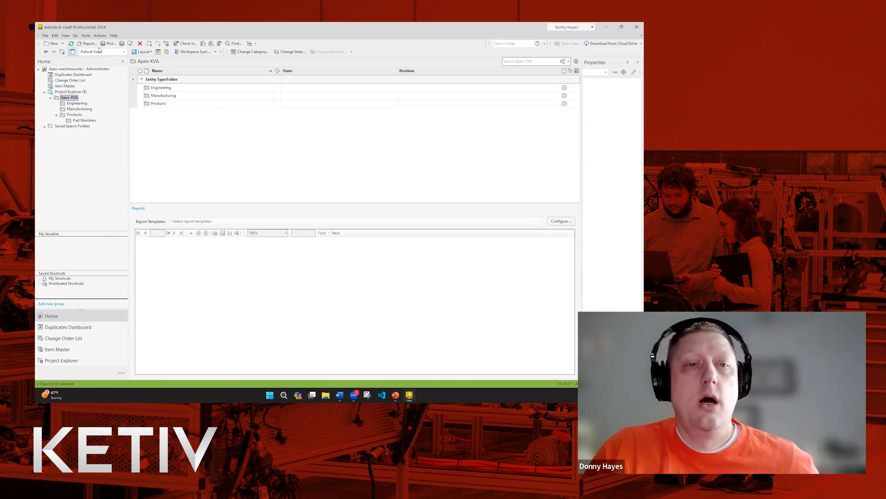
Open Global Settings from Tools > Administration and view the vault's users in Manage Access.
{"action": "left_click", "coordinate": [86, 35]}
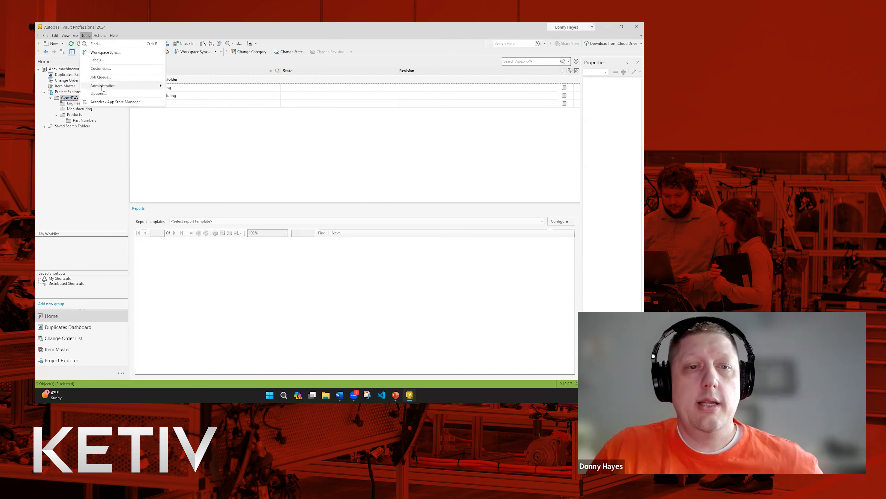
{"action": "mouse_move", "coordinate": [150, 86]}
{"action": "left_click", "coordinate": [189, 93]}
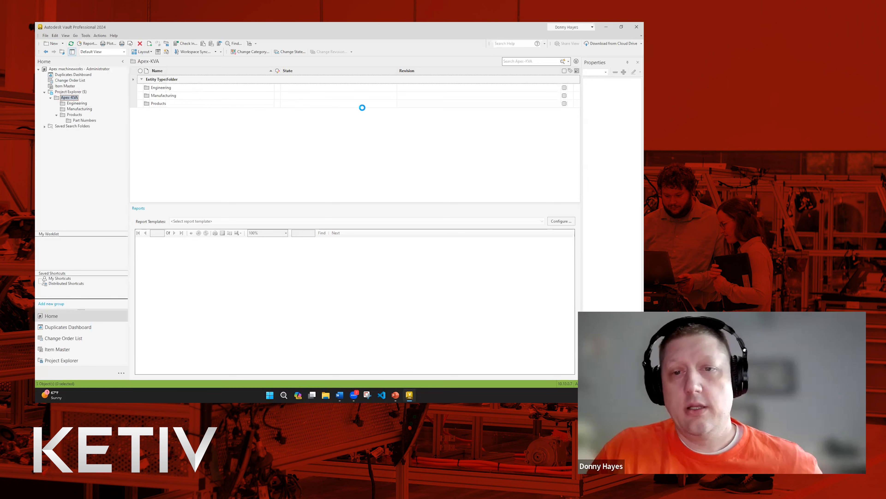
{"action": "left_click", "coordinate": [387, 121]}
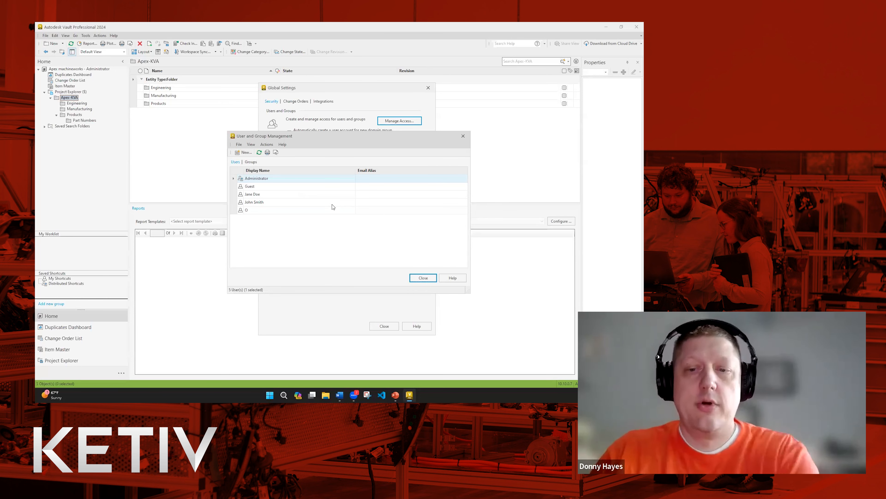
Close User and Group Management and Global Settings to return to the Apex KVA folder.
{"action": "left_click", "coordinate": [423, 277]}
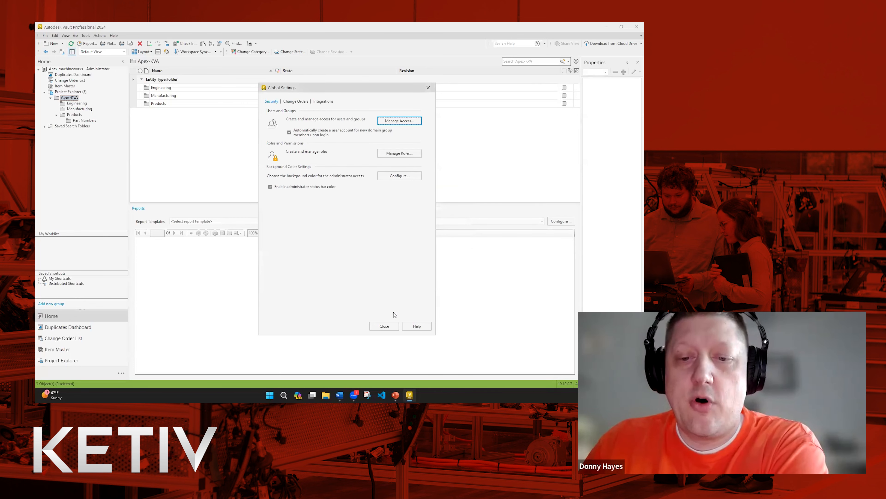
{"action": "left_click", "coordinate": [386, 326]}
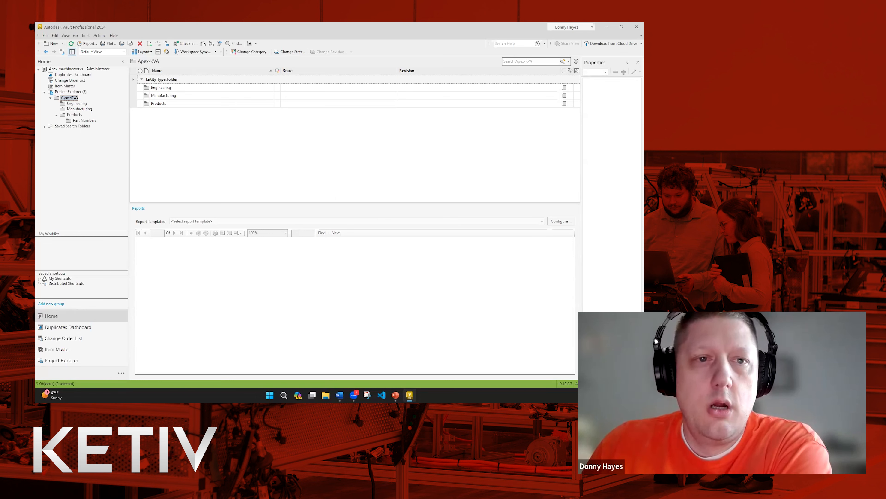
Open User and Group Management from the vault's Global Settings.
{"action": "left_click", "coordinate": [85, 36]}
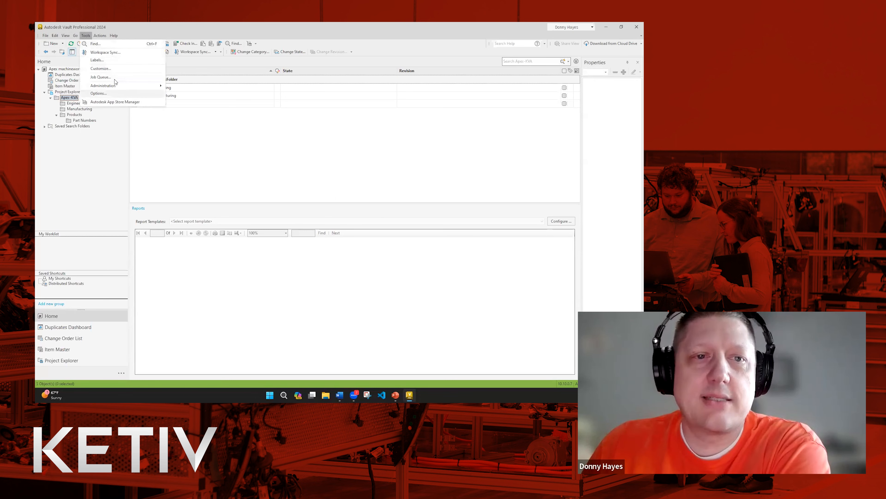
{"action": "mouse_move", "coordinate": [112, 86]}
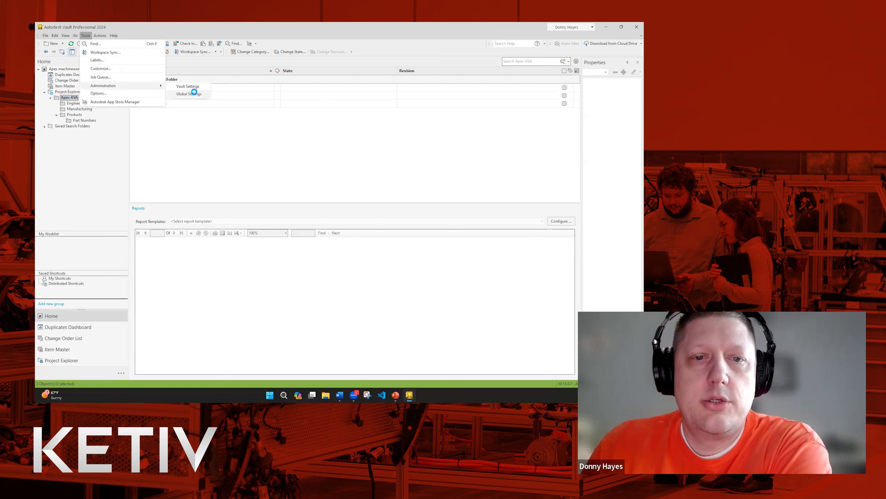
{"action": "left_click", "coordinate": [194, 93]}
{"action": "left_click", "coordinate": [393, 122]}
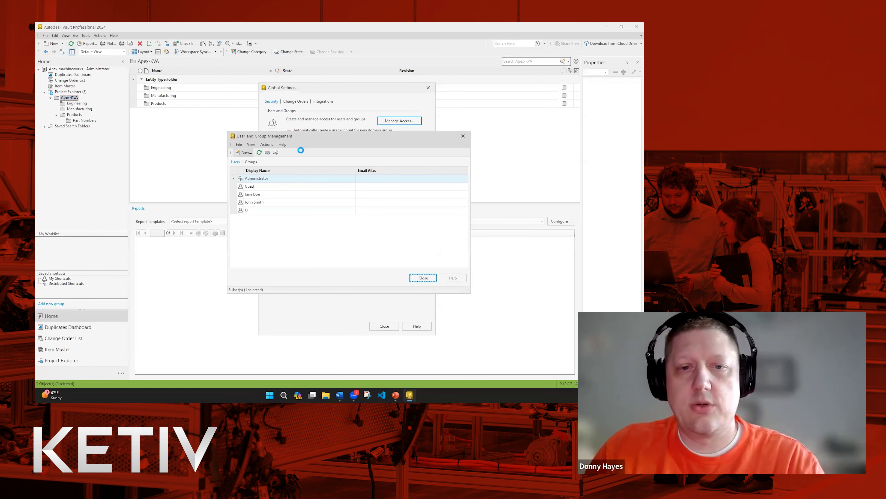
Create a new user with a display name and a Vault Account for authentication.
{"action": "left_click", "coordinate": [339, 163]}
{"action": "type", "text": "Billy"}
{"action": "left_click", "coordinate": [301, 225]}
{"action": "left_click", "coordinate": [240, 185]}
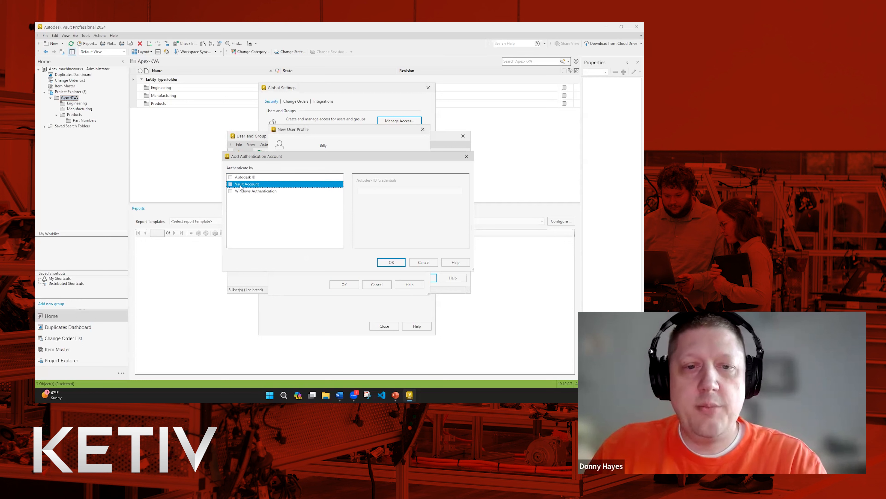
{"action": "left_click", "coordinate": [231, 184]}
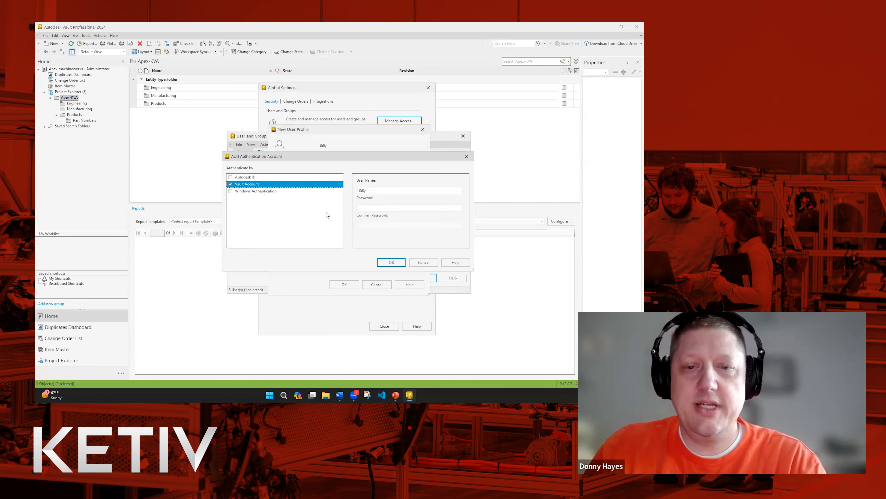
{"action": "left_click", "coordinate": [391, 263]}
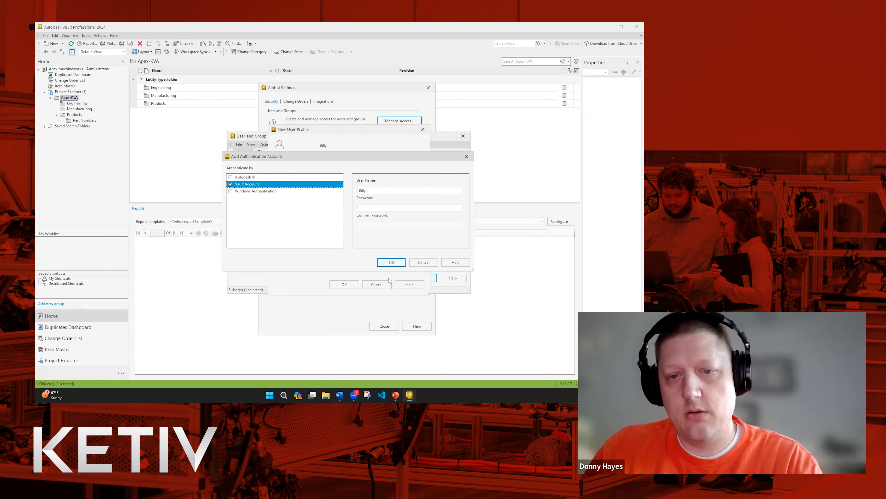
{"action": "left_click", "coordinate": [392, 262]}
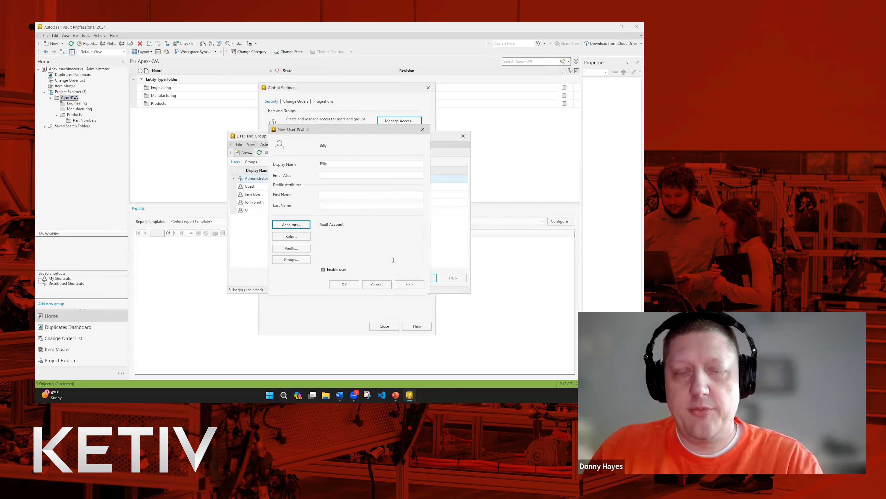
Grant the new user access to the Apex machineworks vault and save the profile.
{"action": "left_click", "coordinate": [299, 247]}
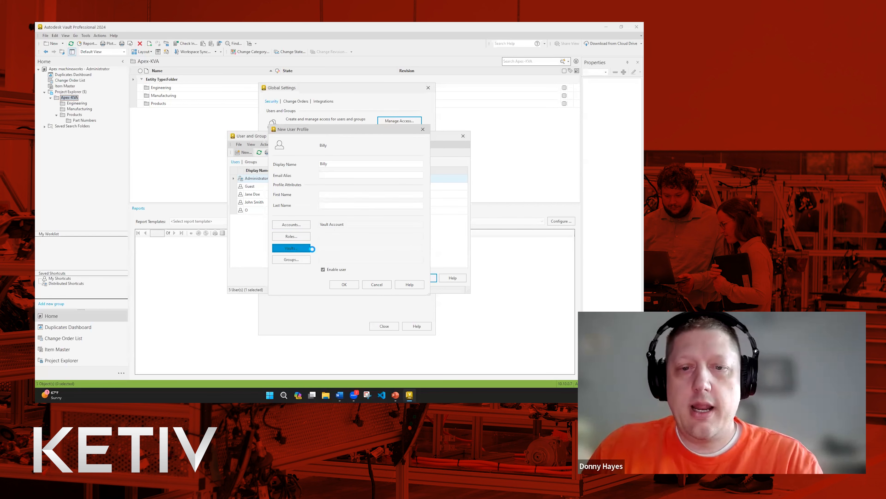
{"action": "left_click", "coordinate": [298, 190]}
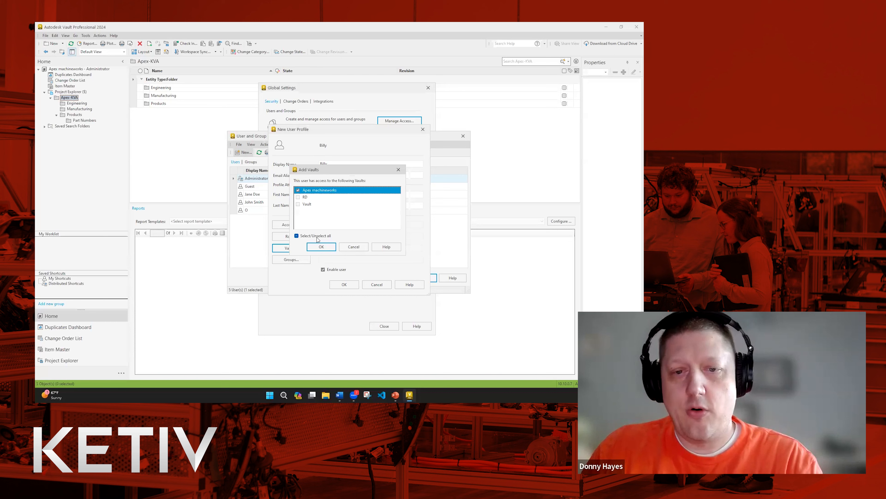
{"action": "left_click", "coordinate": [321, 247]}
{"action": "left_click", "coordinate": [344, 284]}
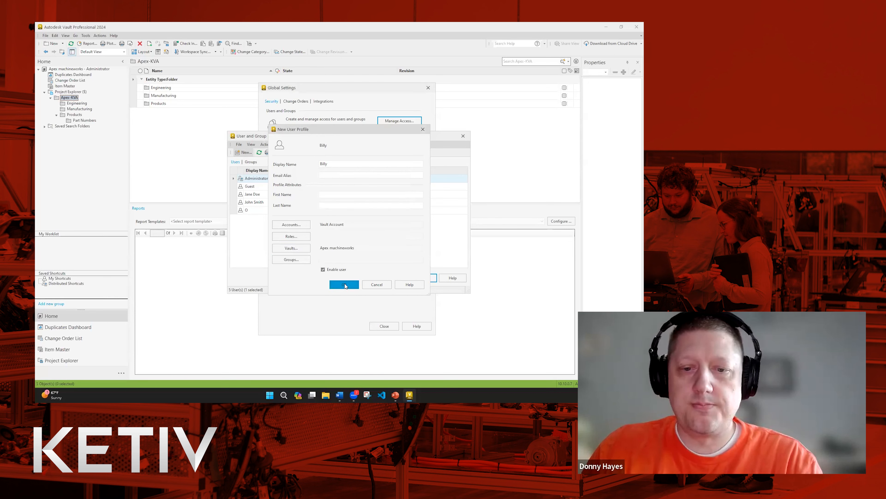
Close User and Group Management and Global Settings.
{"action": "left_click", "coordinate": [420, 277]}
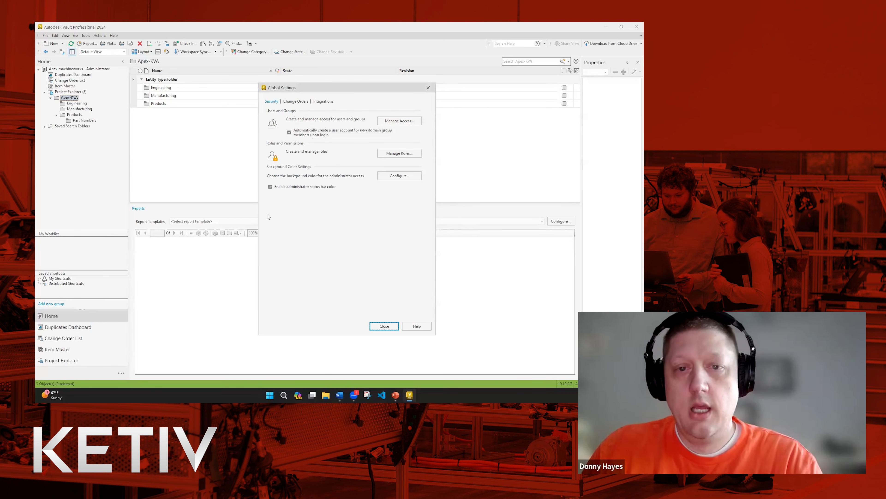
{"action": "left_click", "coordinate": [384, 326]}
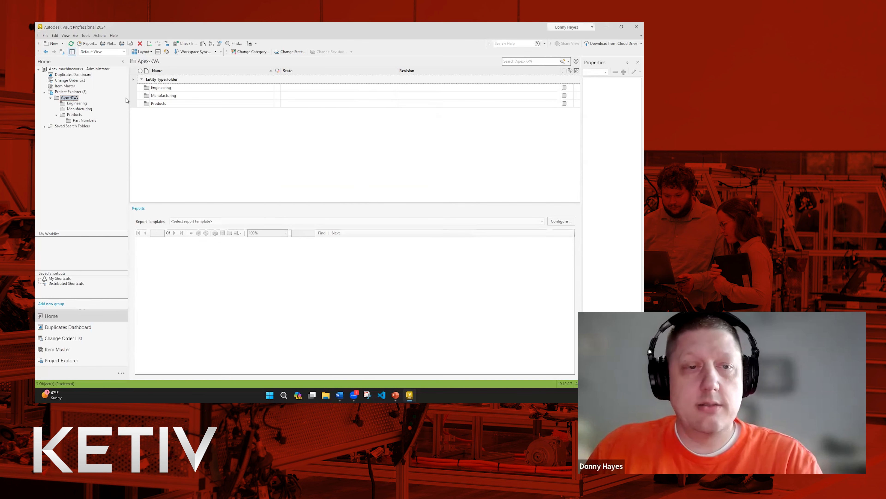
{"action": "left_click", "coordinate": [45, 35]}
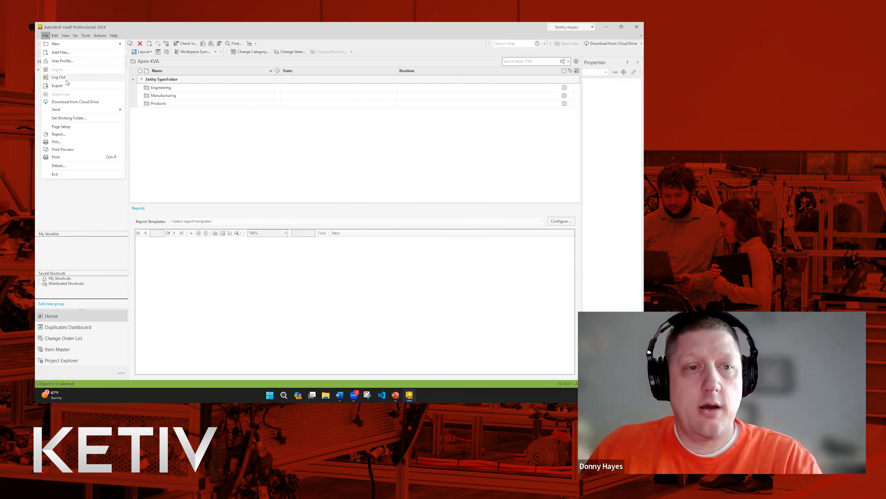
Log out, sign in as the new user, dismiss Error 303, and show the Apex machineworks vault.
{"action": "left_click", "coordinate": [69, 82]}
{"action": "left_click", "coordinate": [322, 218]}
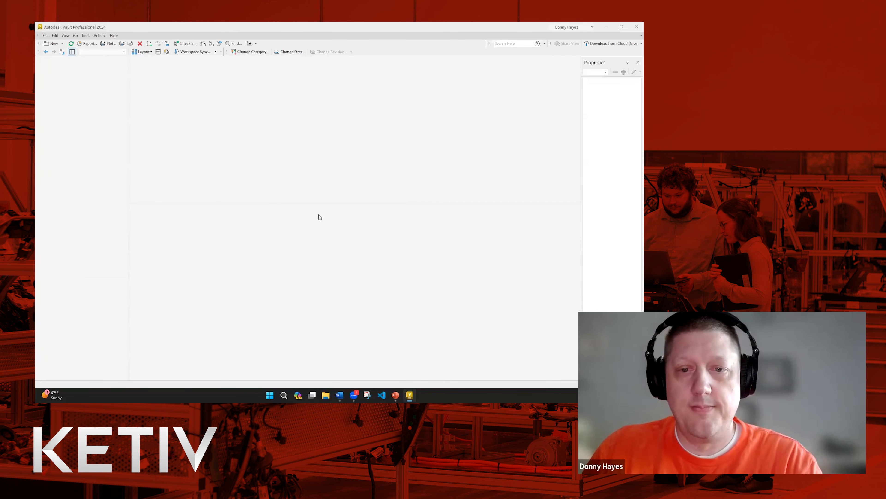
{"action": "left_click_drag", "start_coordinate": [329, 192], "coordinate": [302, 192]}
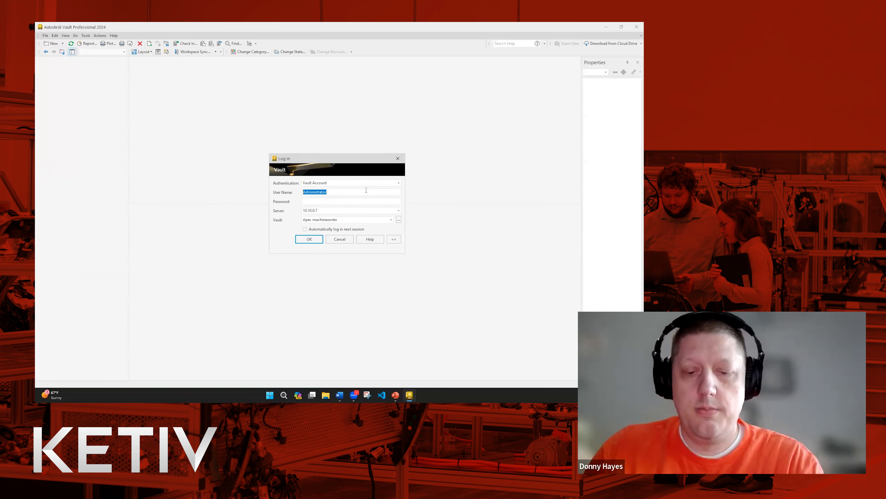
{"action": "type", "text": "Billy"}
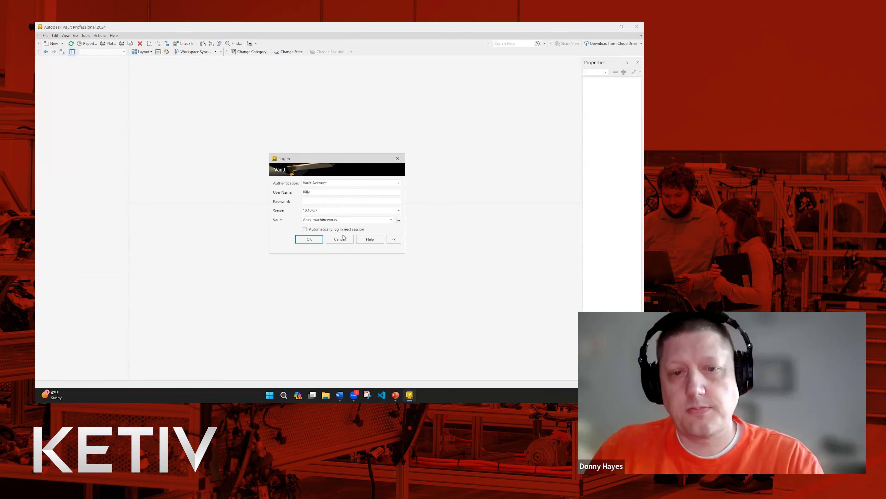
{"action": "left_click", "coordinate": [313, 238]}
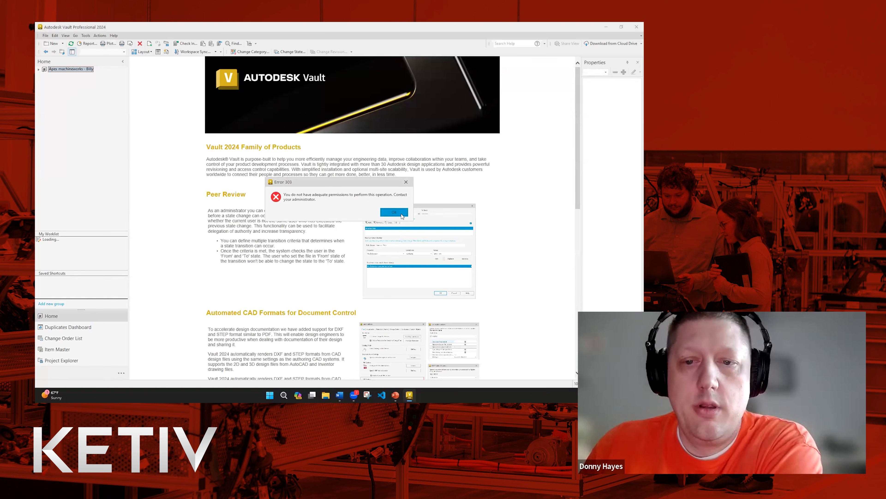
{"action": "left_click", "coordinate": [394, 212]}
{"action": "left_click", "coordinate": [39, 69]}
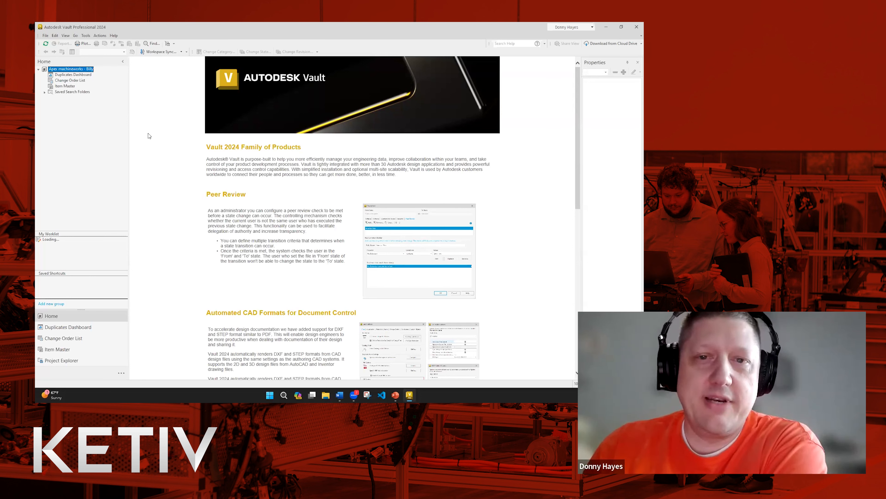
Log out the restricted user and sign back in with user name Administrator.
{"action": "left_click", "coordinate": [45, 36]}
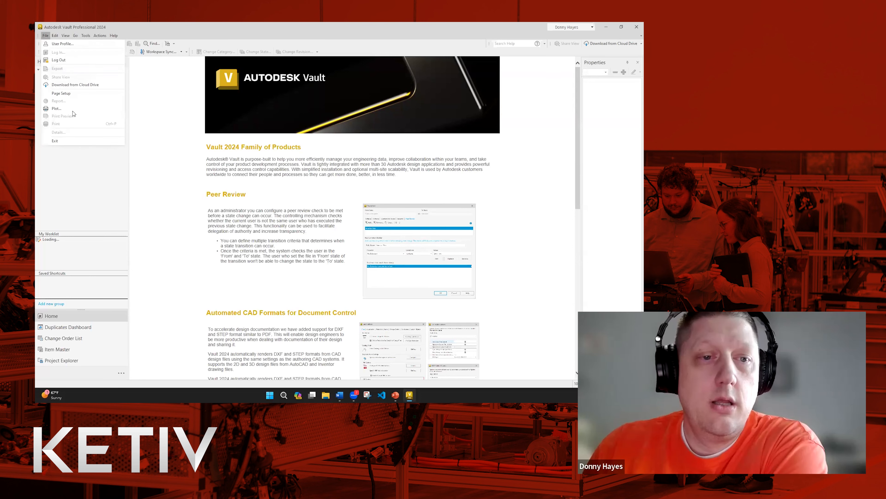
{"action": "left_click", "coordinate": [71, 61]}
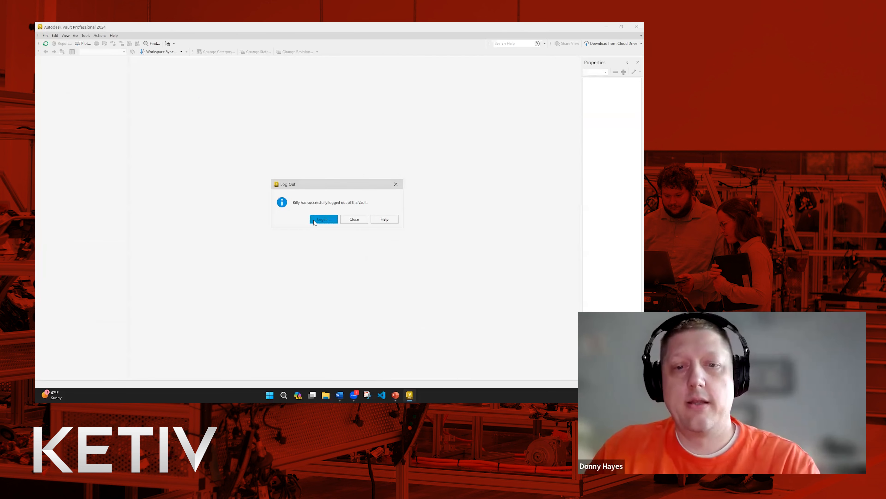
{"action": "left_click", "coordinate": [323, 219]}
{"action": "type", "text": "Admini"}
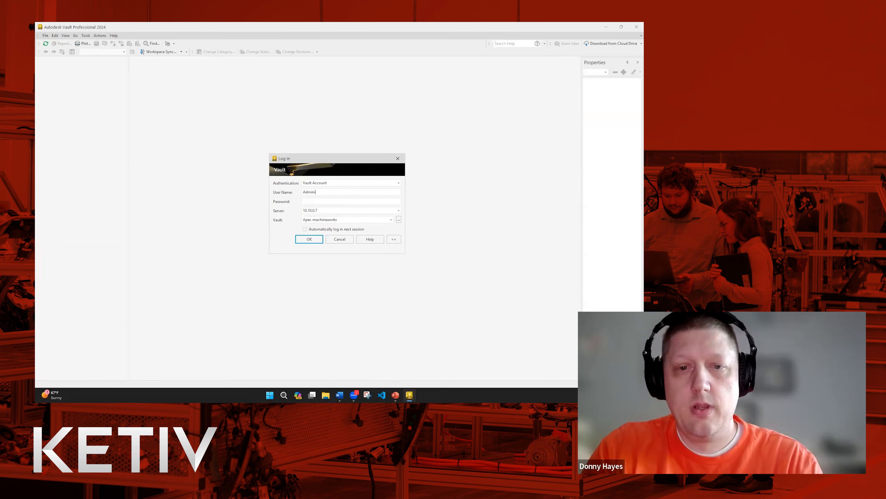
{"action": "type", "text": "strator"}
{"action": "key", "text": "Return"}
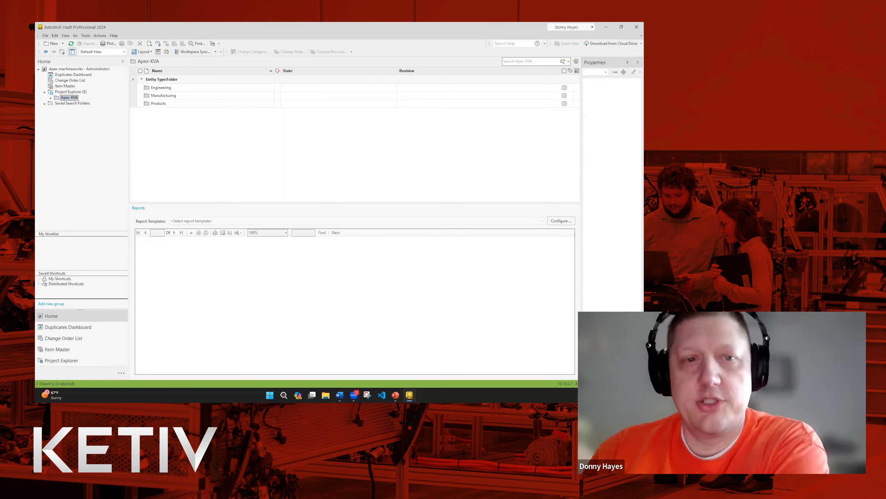
Open Manage Roles in Global Settings and select the Document Manager (Level 1) role.
{"action": "left_click", "coordinate": [88, 36]}
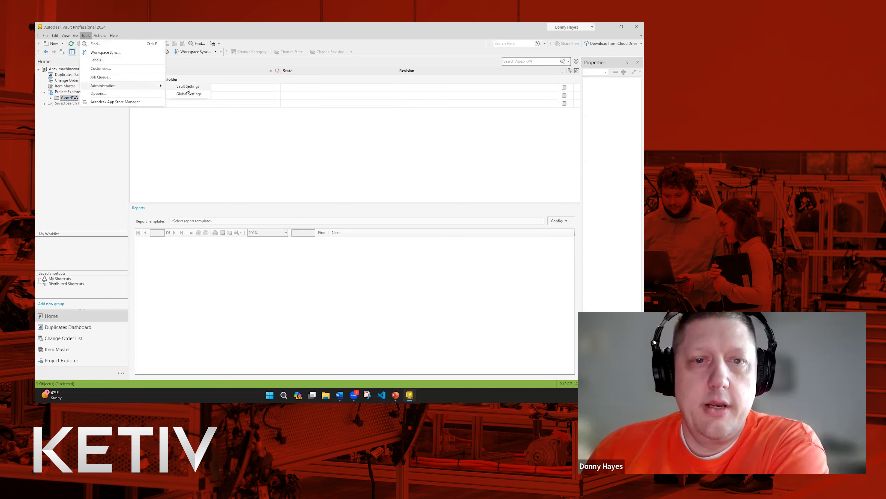
{"action": "left_click", "coordinate": [187, 87]}
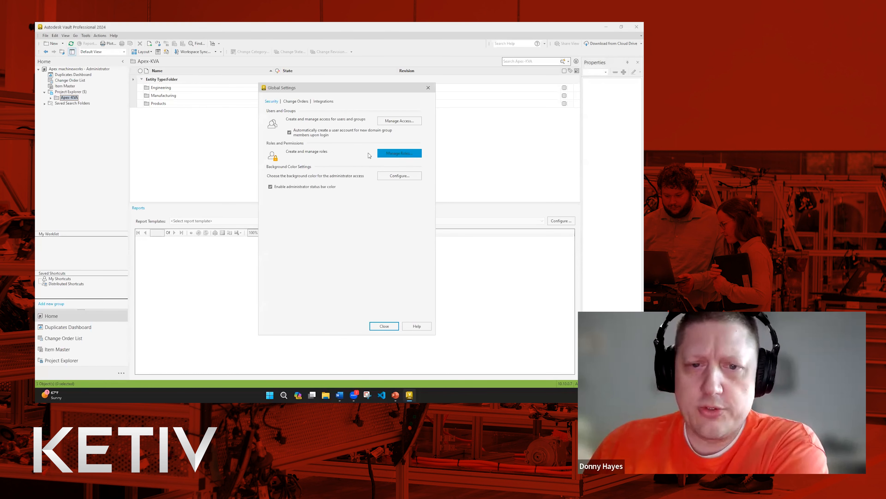
{"action": "left_click", "coordinate": [398, 155]}
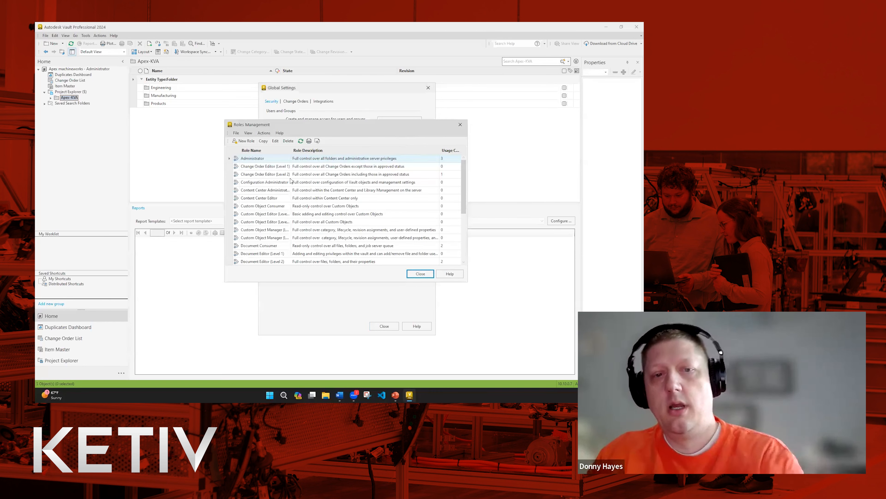
{"action": "scroll", "coordinate": [294, 187], "scroll_direction": "down", "scroll_amount": 2}
{"action": "scroll", "coordinate": [287, 240], "scroll_direction": "down", "scroll_amount": 1}
{"action": "scroll", "coordinate": [287, 240], "scroll_direction": "down", "scroll_amount": 1}
{"action": "scroll", "coordinate": [289, 225], "scroll_direction": "down", "scroll_amount": 3}
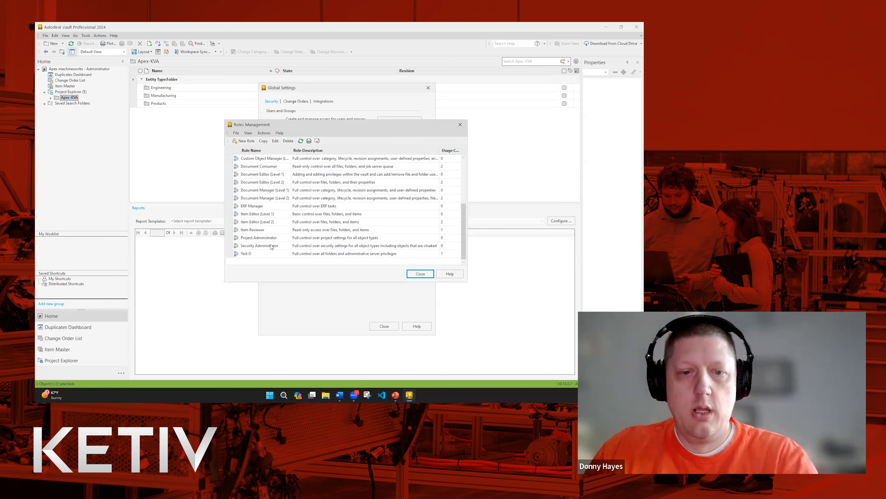
{"action": "scroll", "coordinate": [292, 213], "scroll_direction": "up", "scroll_amount": 1}
{"action": "scroll", "coordinate": [292, 211], "scroll_direction": "up", "scroll_amount": 4}
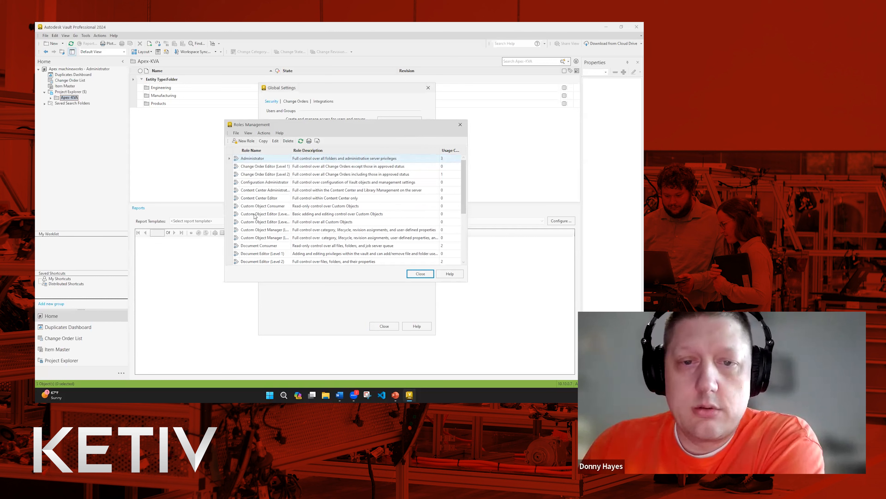
{"action": "scroll", "coordinate": [316, 217], "scroll_direction": "down", "scroll_amount": 2}
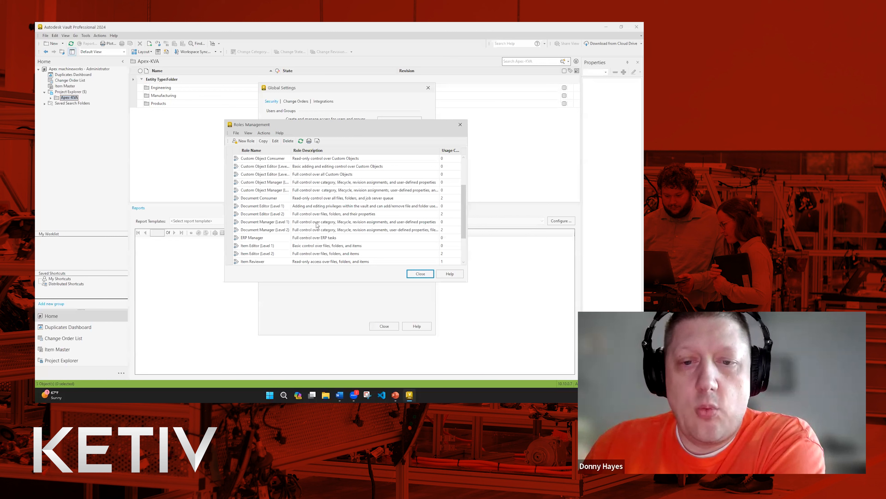
{"action": "left_click", "coordinate": [317, 223]}
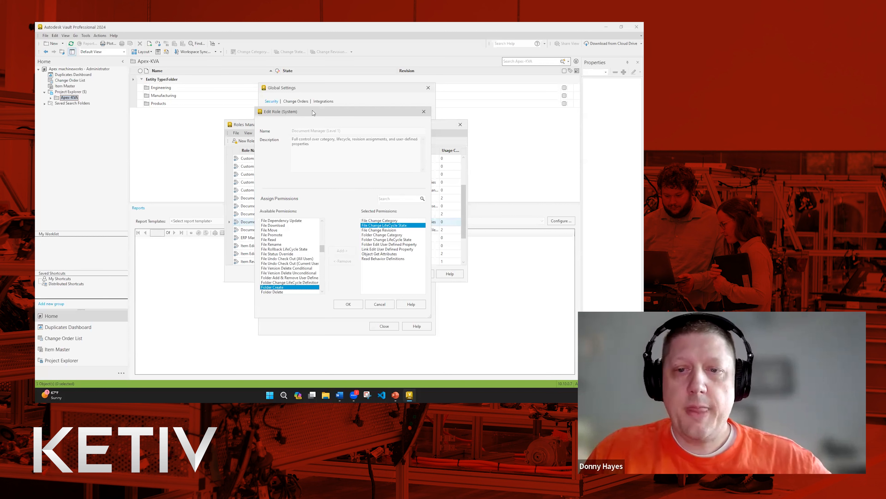
Close Document Manager (Level 1), then review Document Manager (Level 2) permissions without saving.
{"action": "left_click_drag", "start_coordinate": [313, 113], "coordinate": [316, 112]}
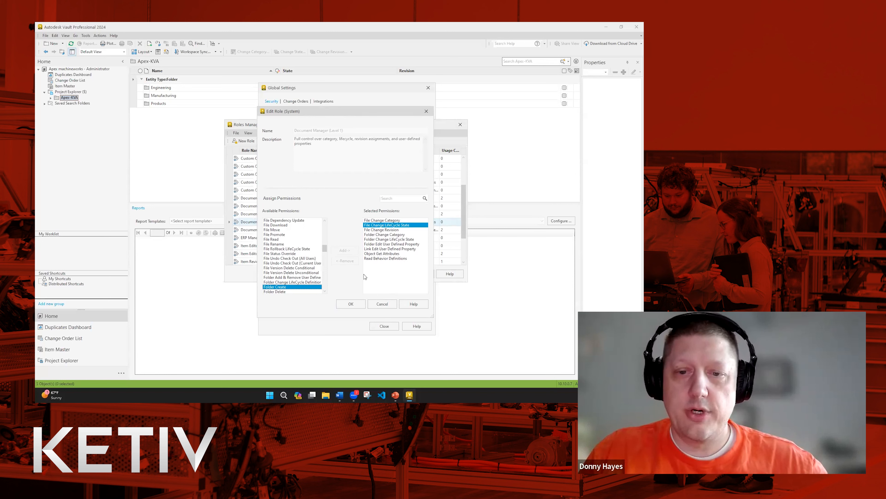
{"action": "left_click", "coordinate": [356, 304]}
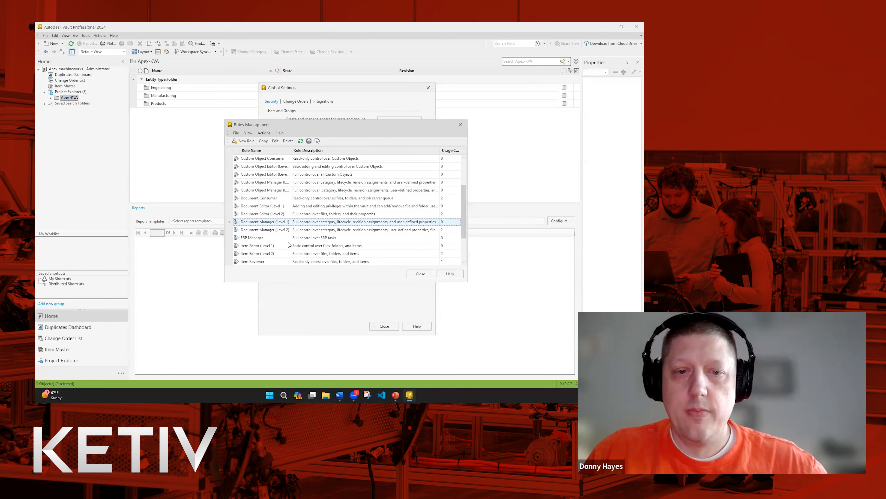
{"action": "double_click", "coordinate": [292, 231]}
{"action": "mouse_move", "coordinate": [426, 244]}
{"action": "left_mouse_down"}
{"action": "mouse_move", "coordinate": [427, 252]}
{"action": "mouse_move", "coordinate": [431, 236]}
{"action": "mouse_move", "coordinate": [430, 268]}
{"action": "mouse_move", "coordinate": [428, 241]}
{"action": "left_mouse_up"}
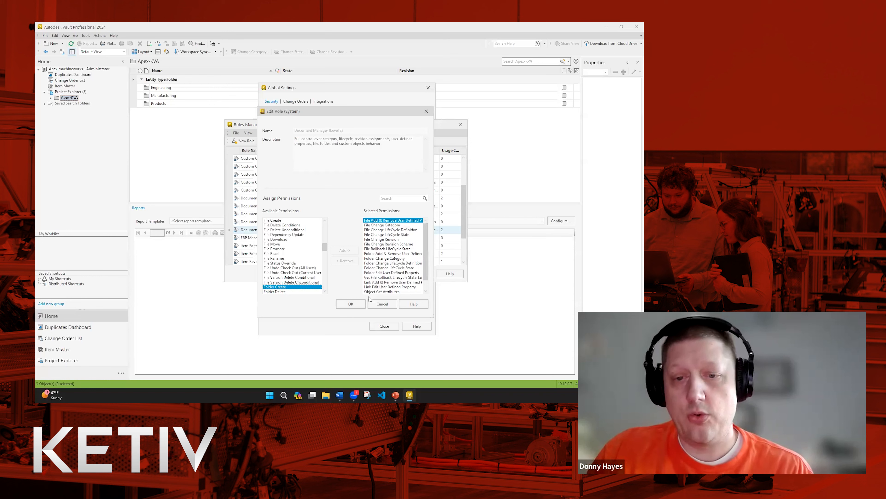
{"action": "left_click", "coordinate": [381, 304]}
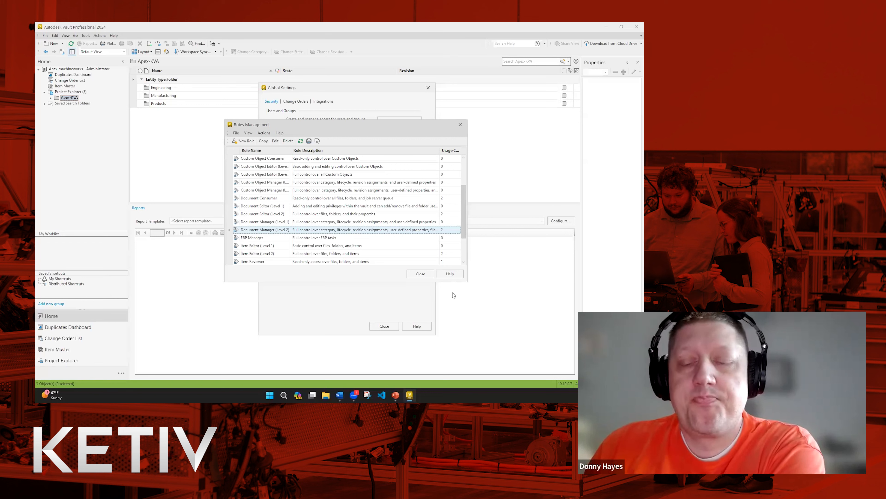
Check the test user's assigned roles without changes, then switch to the Groups list.
{"action": "left_click", "coordinate": [421, 273]}
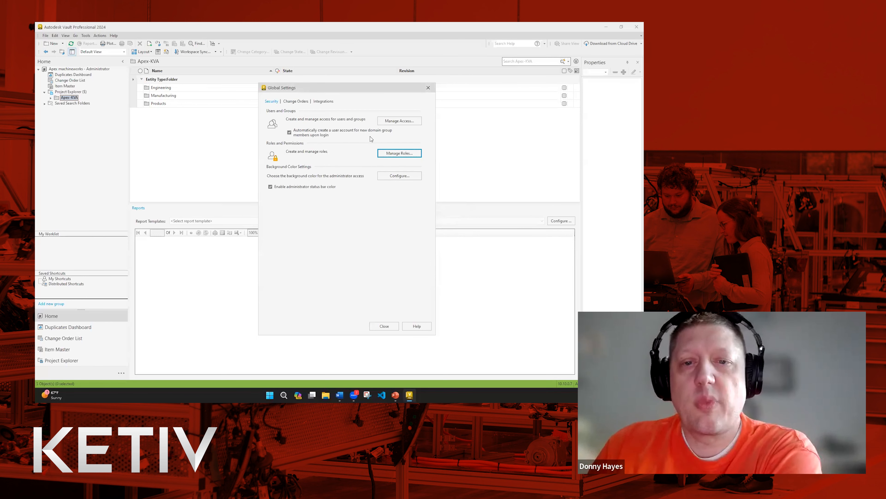
{"action": "left_click", "coordinate": [398, 121]}
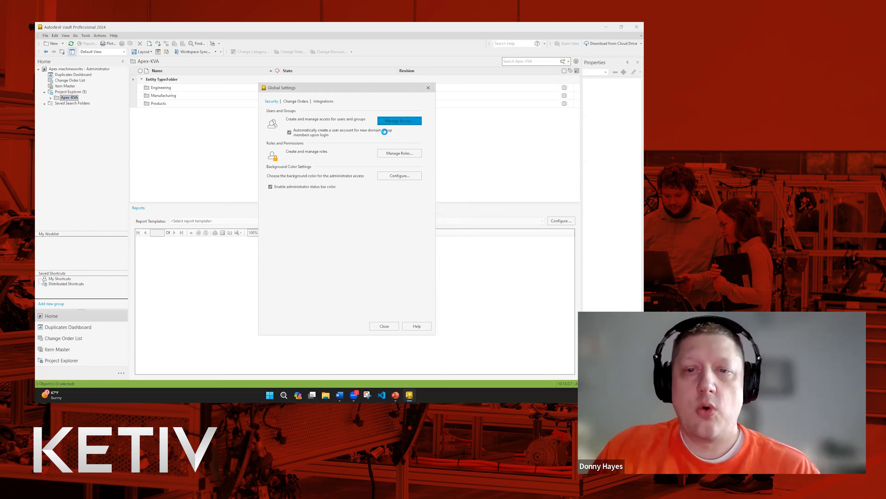
{"action": "double_click", "coordinate": [273, 188]}
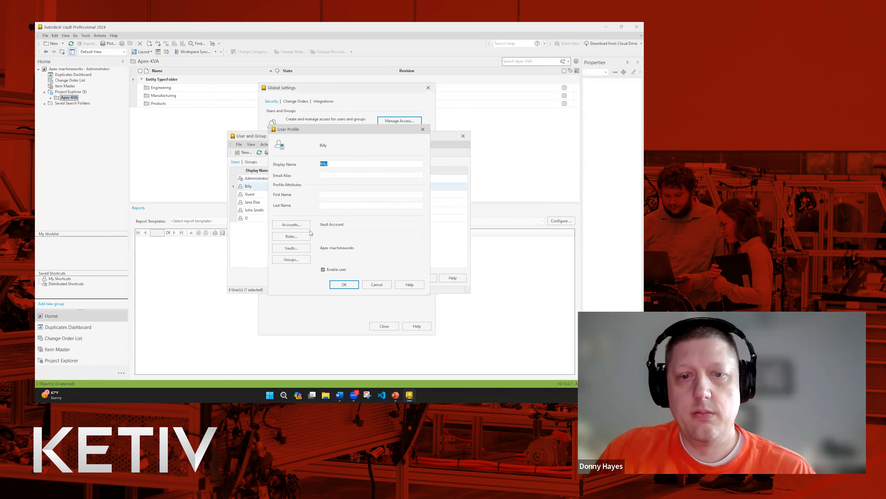
{"action": "left_click", "coordinate": [309, 236]}
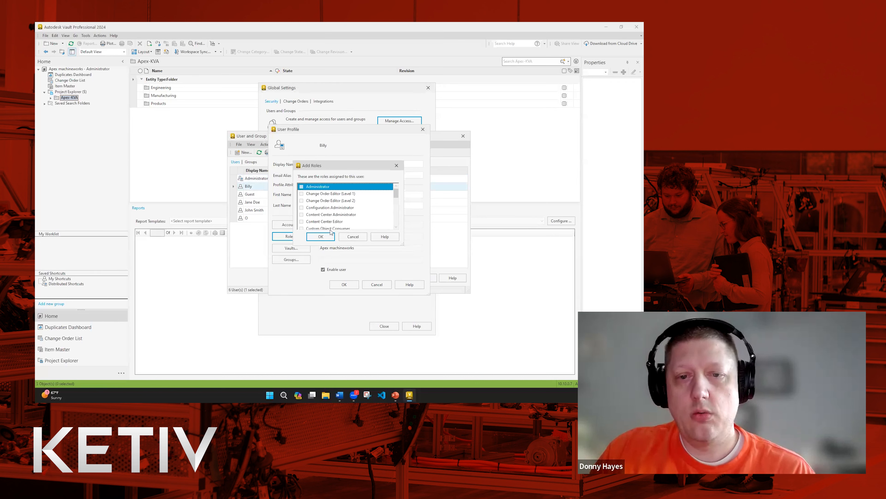
{"action": "left_click", "coordinate": [352, 237]}
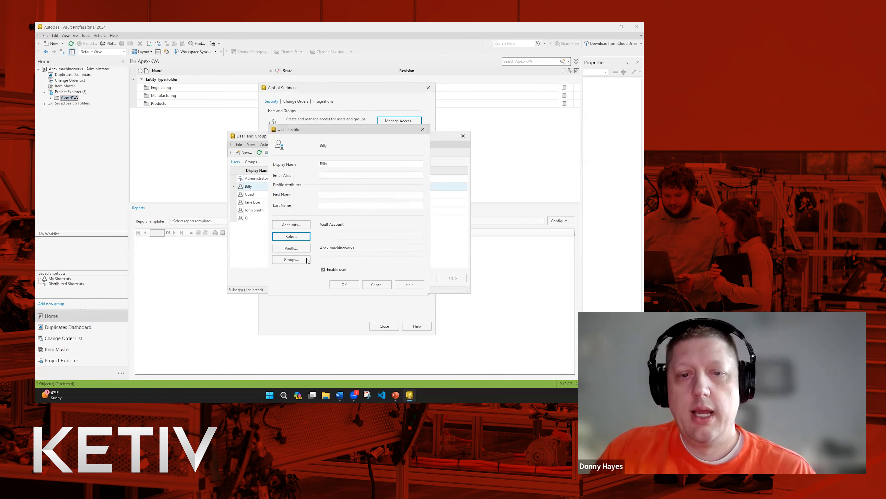
{"action": "left_click", "coordinate": [372, 285]}
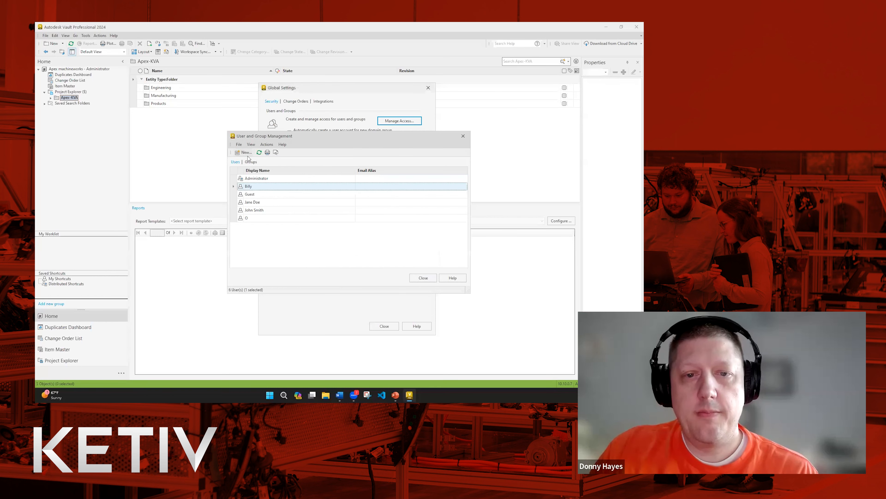
{"action": "left_click", "coordinate": [251, 161]}
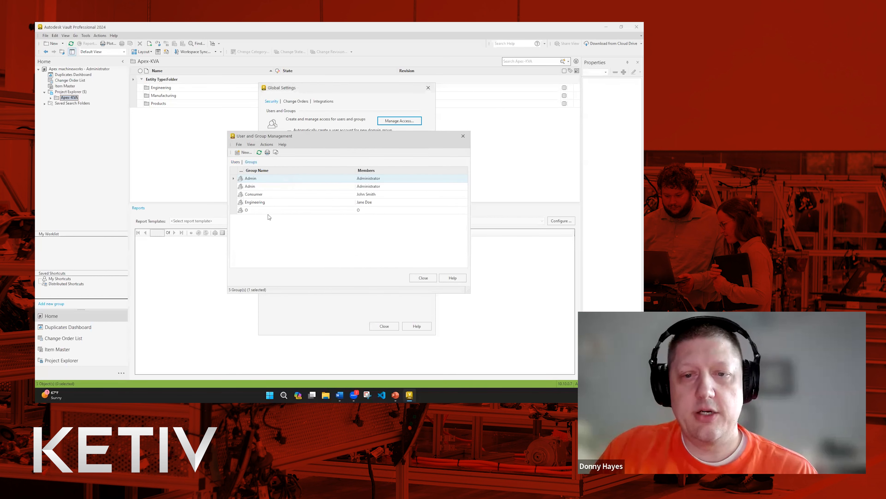
{"action": "double_click", "coordinate": [264, 205]}
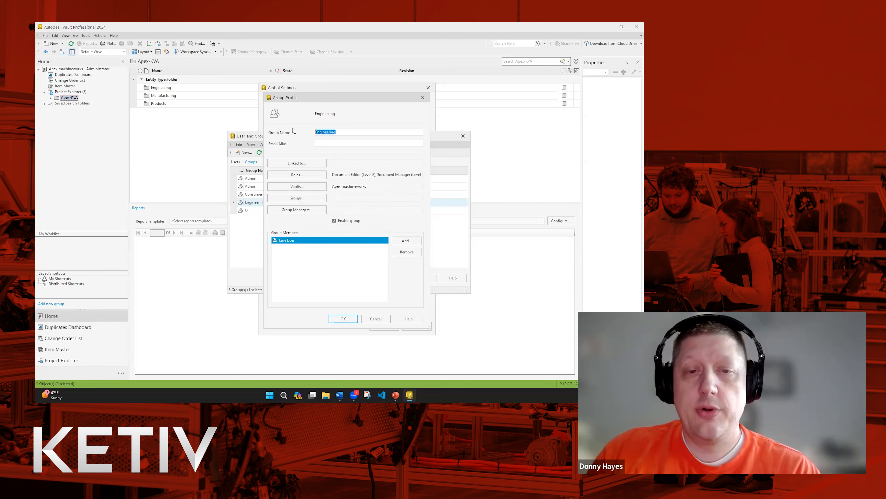
{"action": "left_click", "coordinate": [423, 98]}
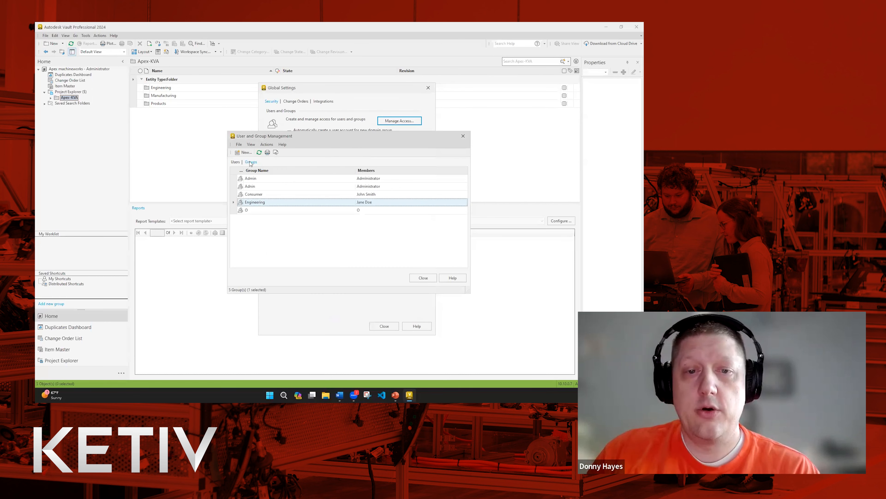
{"action": "left_click", "coordinate": [246, 153]}
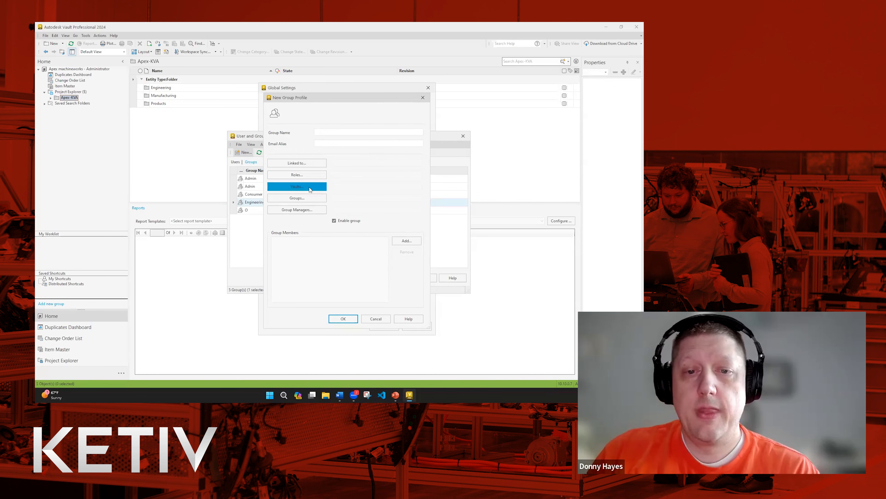
{"action": "left_click", "coordinate": [423, 98]}
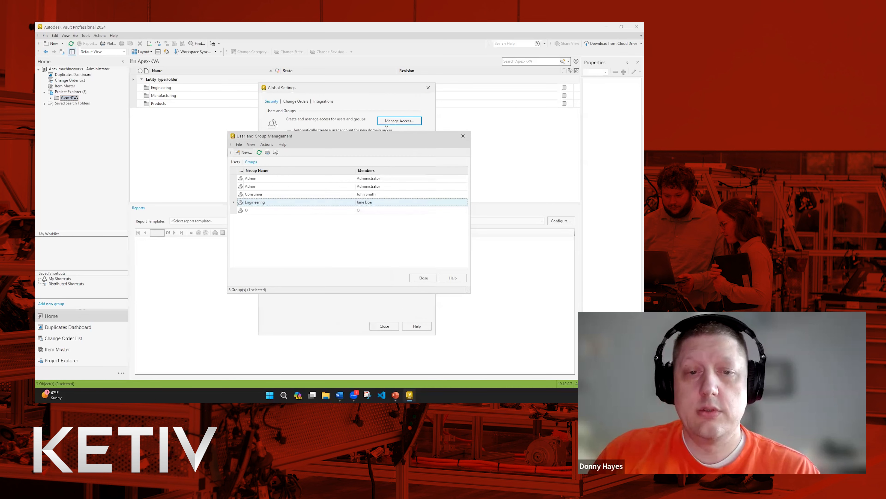
{"action": "double_click", "coordinate": [329, 203]}
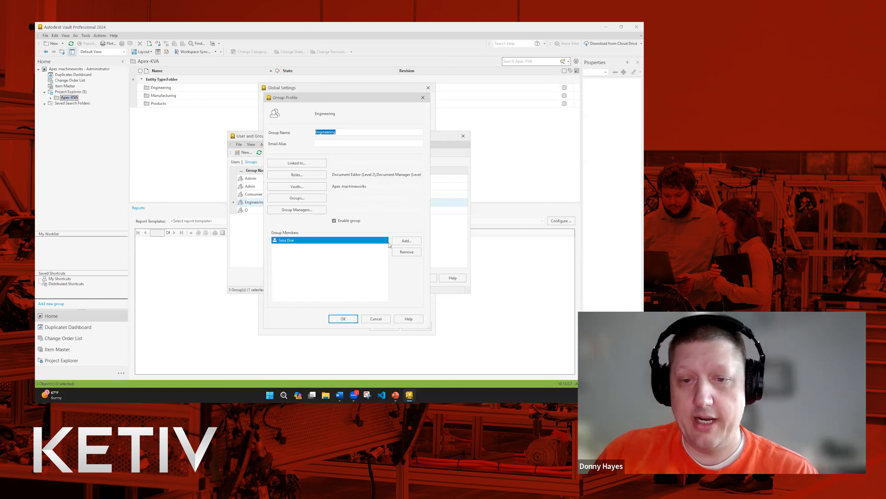
Add the test user to the Engineering group's current members and save the group.
{"action": "left_click", "coordinate": [406, 240]}
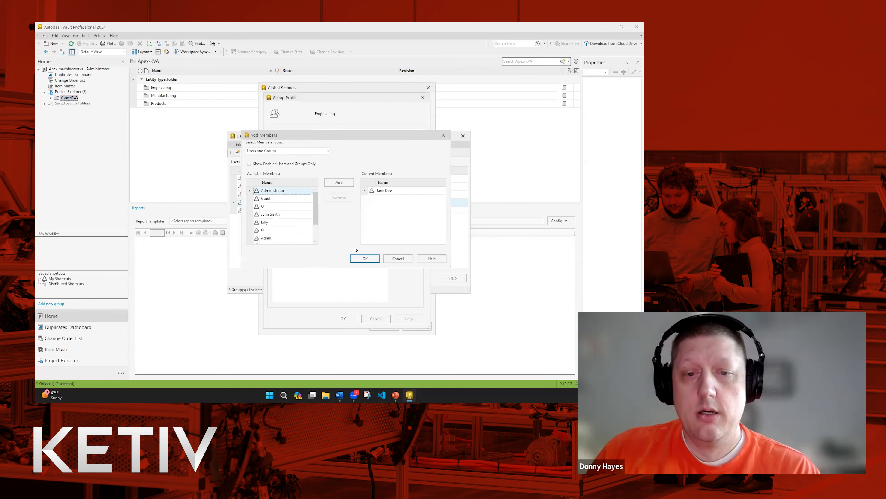
{"action": "left_click", "coordinate": [272, 222]}
{"action": "left_click", "coordinate": [340, 183]}
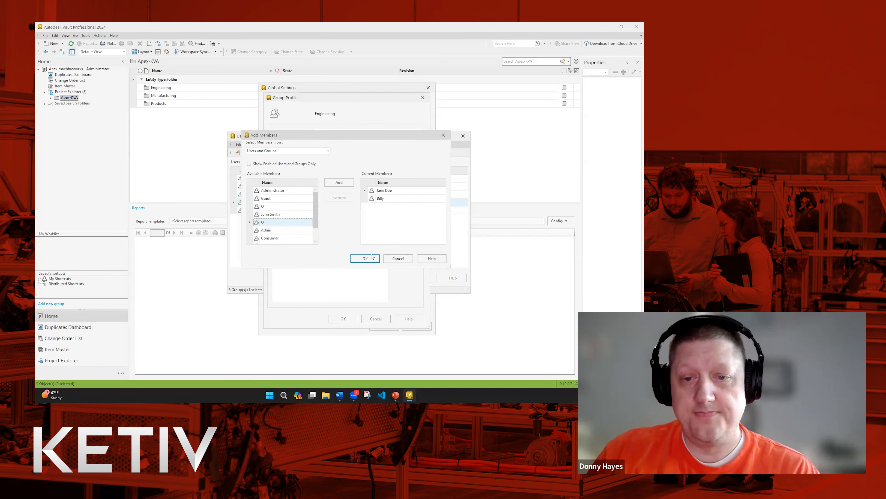
{"action": "left_click", "coordinate": [365, 258]}
{"action": "left_click", "coordinate": [343, 319]}
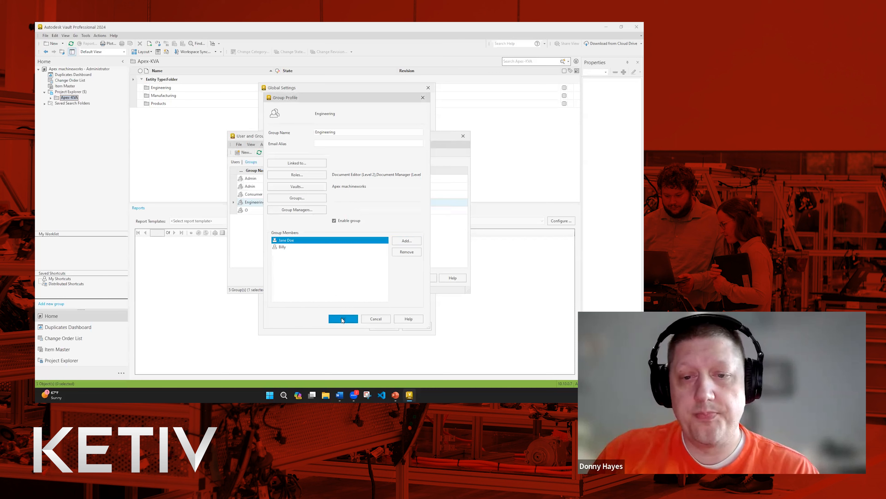
Close User and Group Management and Global Settings.
{"action": "left_click", "coordinate": [424, 278]}
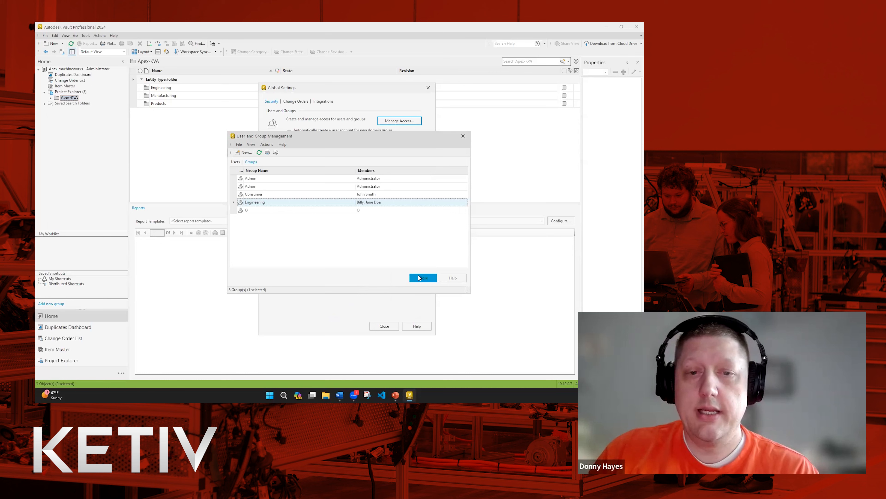
{"action": "left_click", "coordinate": [421, 278]}
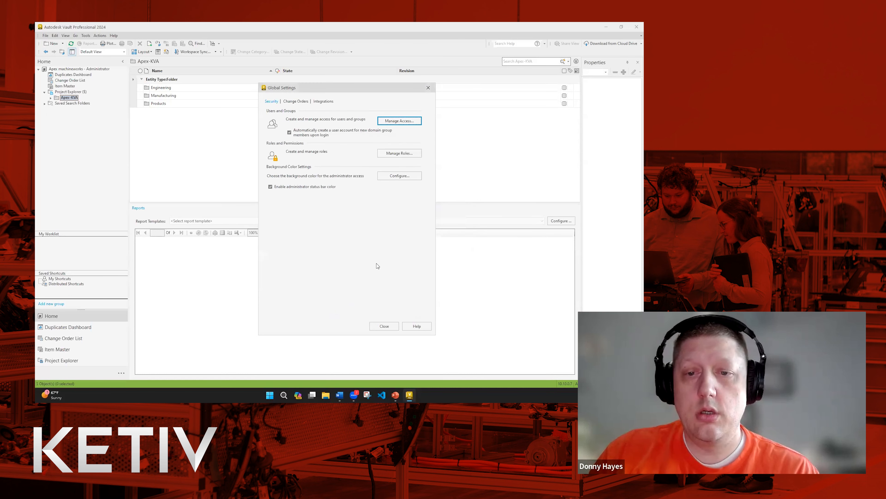
{"action": "left_click", "coordinate": [384, 325]}
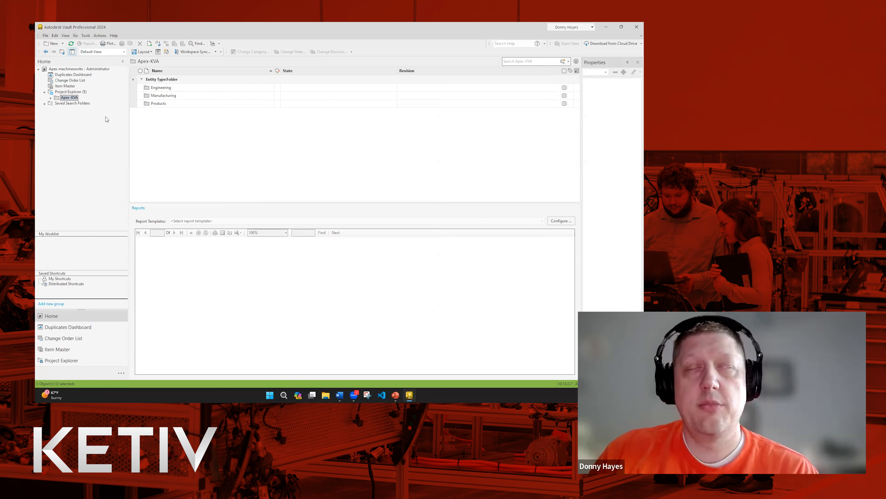
Log the administrator out of the vault.
{"action": "left_click", "coordinate": [87, 38]}
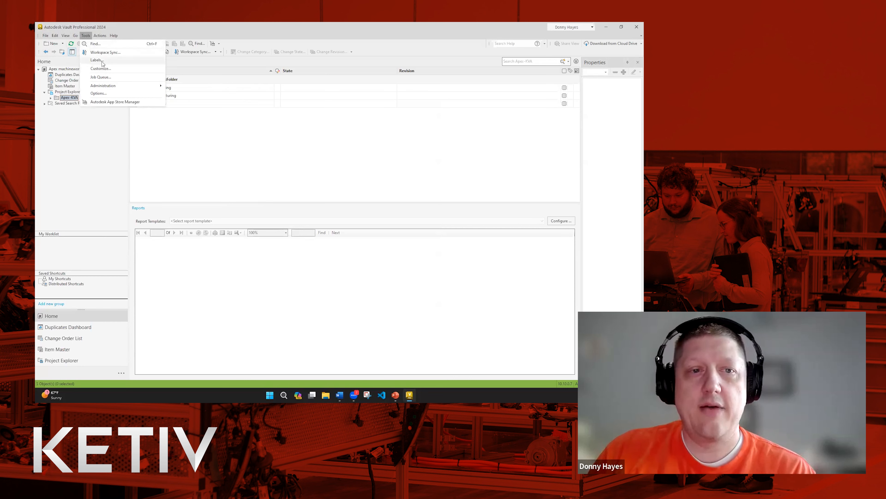
{"action": "left_click", "coordinate": [46, 35]}
{"action": "left_click", "coordinate": [58, 76]}
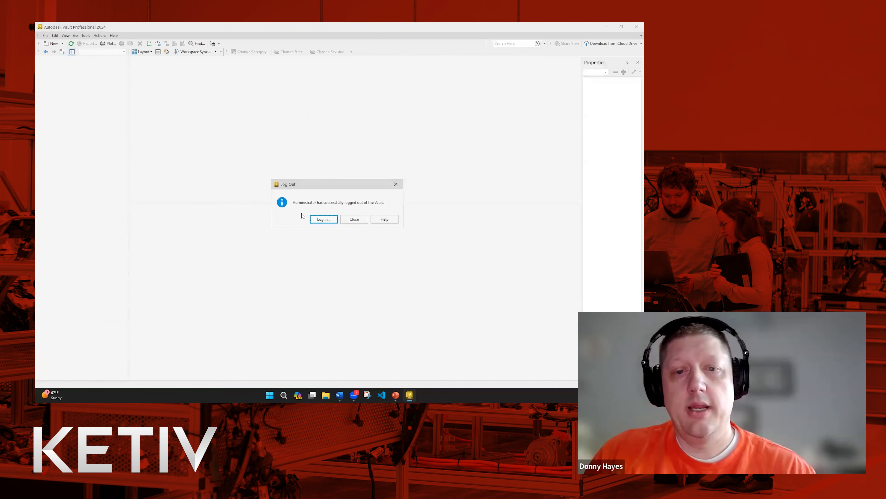
Log back into the vault under the restricted test user's name.
{"action": "left_click", "coordinate": [323, 219]}
{"action": "double_click", "coordinate": [332, 193]}
{"action": "type", "text": "Billy"}
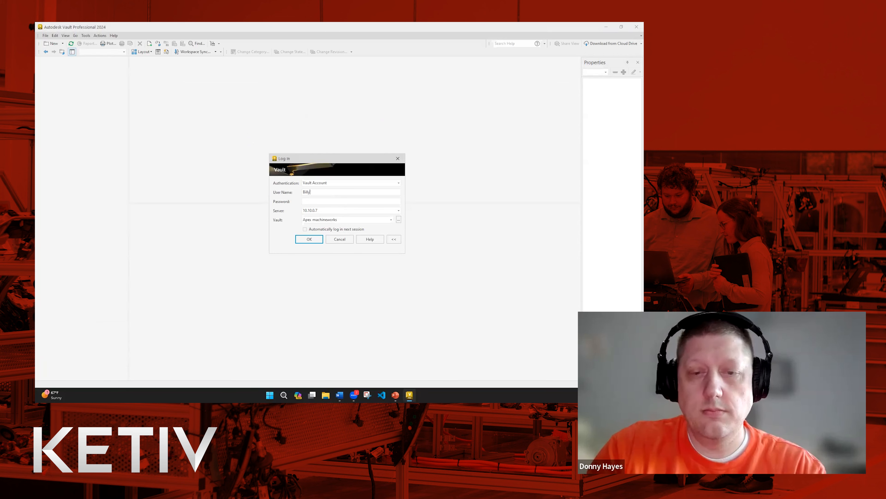
{"action": "left_click", "coordinate": [309, 239]}
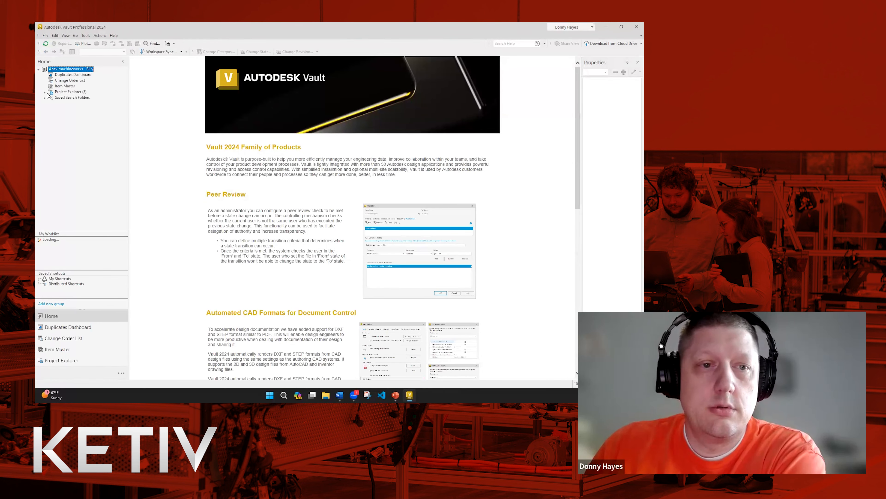
Expand Apex-KVA, browse Products > Part Numbers, then return to Apex-KVA's folder list.
{"action": "left_click", "coordinate": [44, 92]}
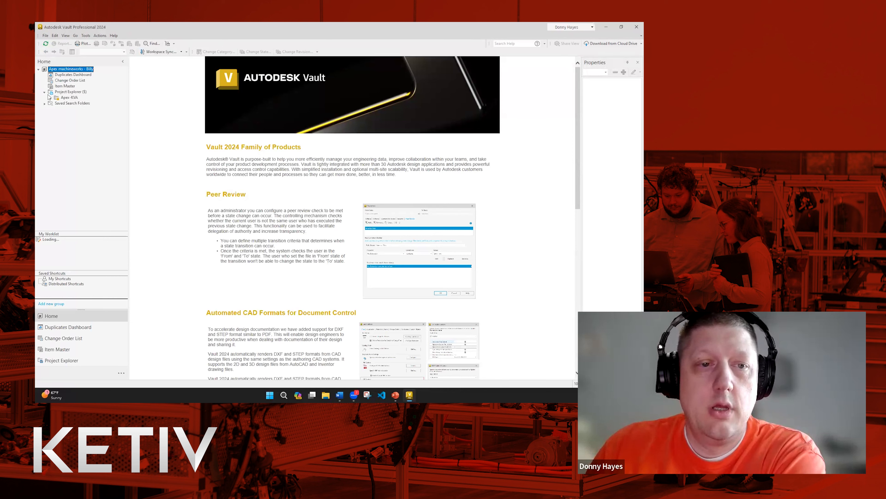
{"action": "left_click", "coordinate": [50, 98]}
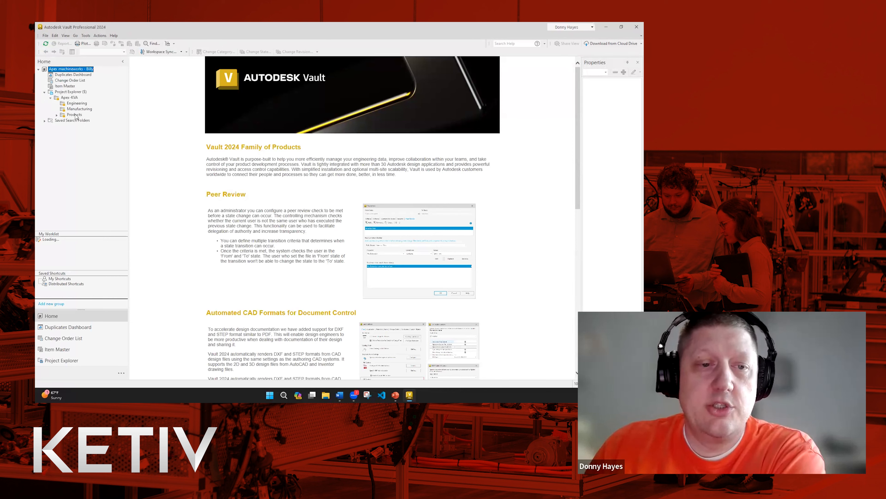
{"action": "left_click", "coordinate": [73, 98]}
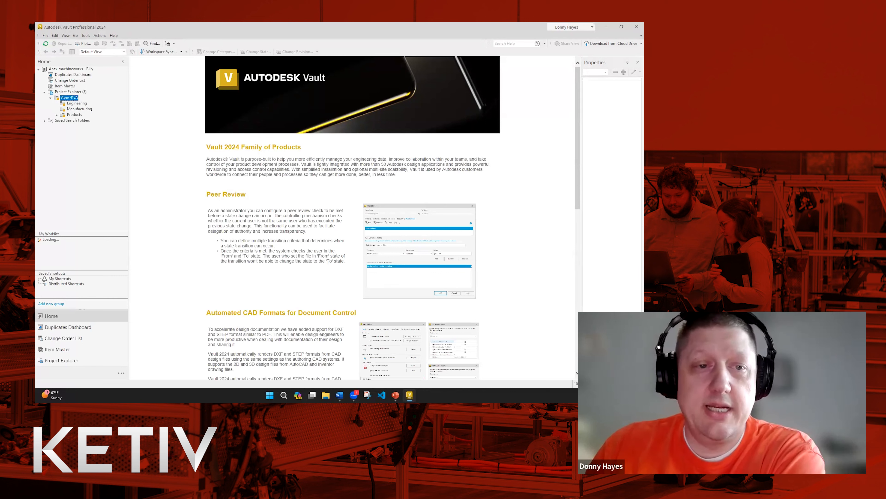
{"action": "left_click", "coordinate": [57, 115]}
{"action": "left_click", "coordinate": [74, 121]}
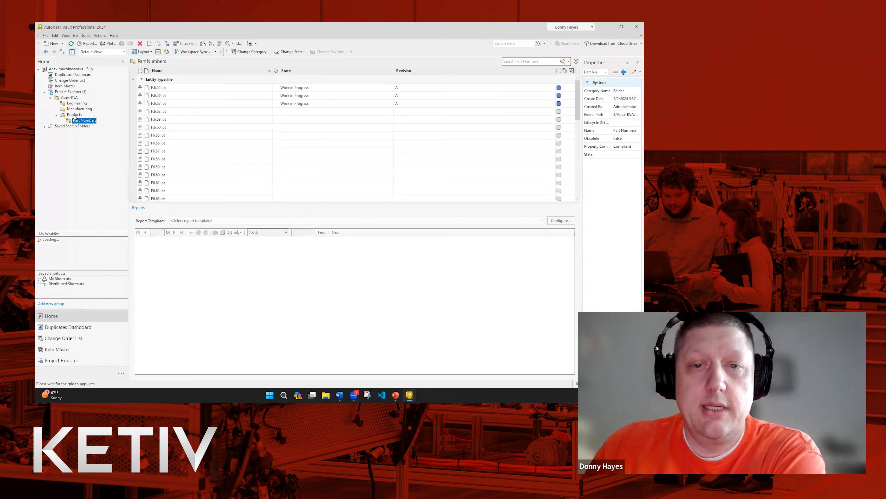
{"action": "right_click", "coordinate": [75, 99]}
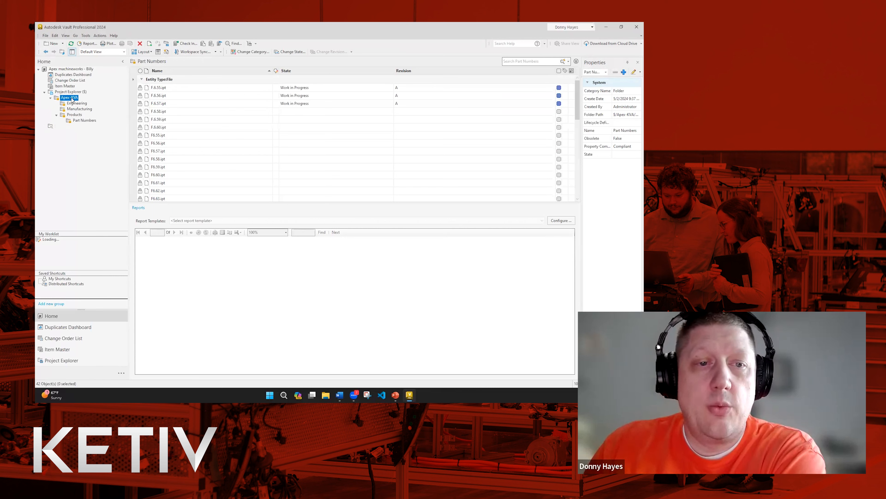
{"action": "left_click", "coordinate": [50, 100]}
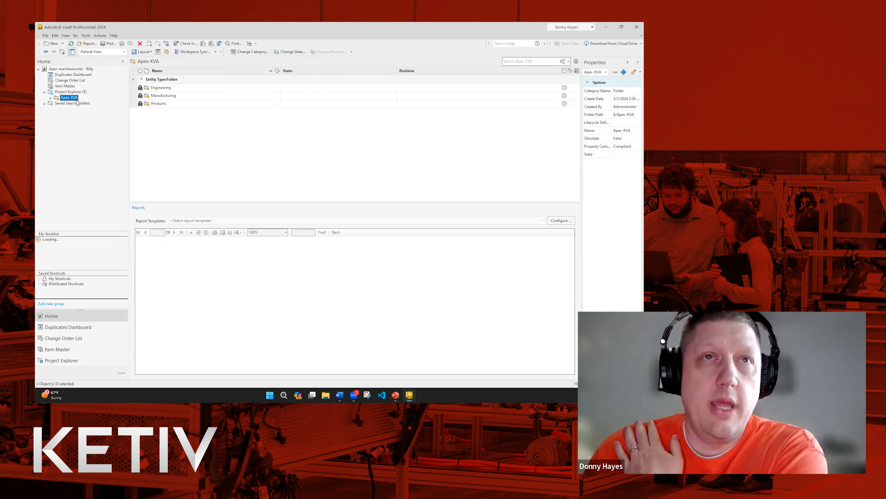
Re-expand Apex-KVA and list the 42 files in Products > Part Numbers.
{"action": "double_click", "coordinate": [58, 100]}
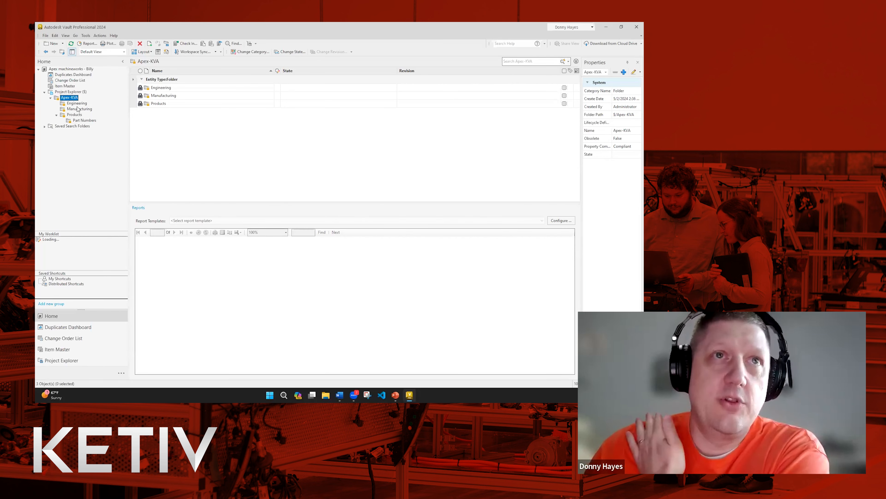
{"action": "left_click", "coordinate": [74, 121]}
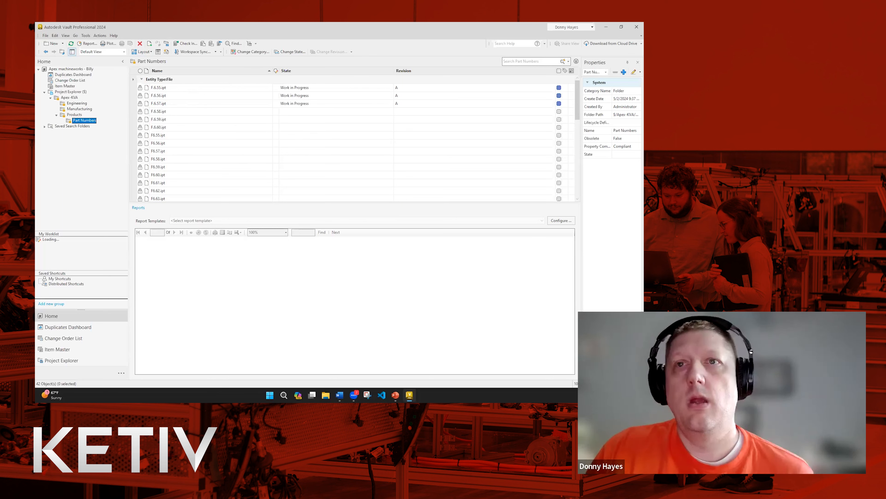
{"action": "right_click", "coordinate": [69, 98]}
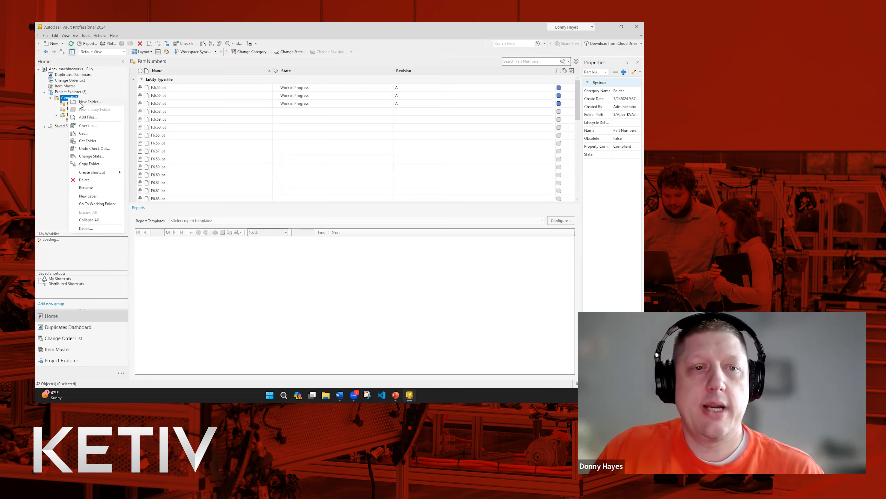
Close the Apex-KVA folder details and log the test user out.
{"action": "left_click", "coordinate": [90, 230]}
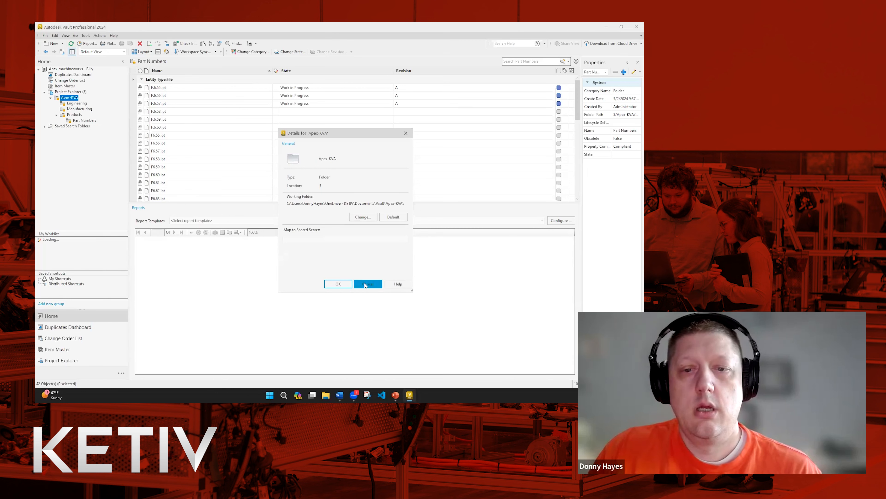
{"action": "left_click", "coordinate": [356, 285]}
{"action": "left_click", "coordinate": [86, 35]}
{"action": "left_click", "coordinate": [45, 35]}
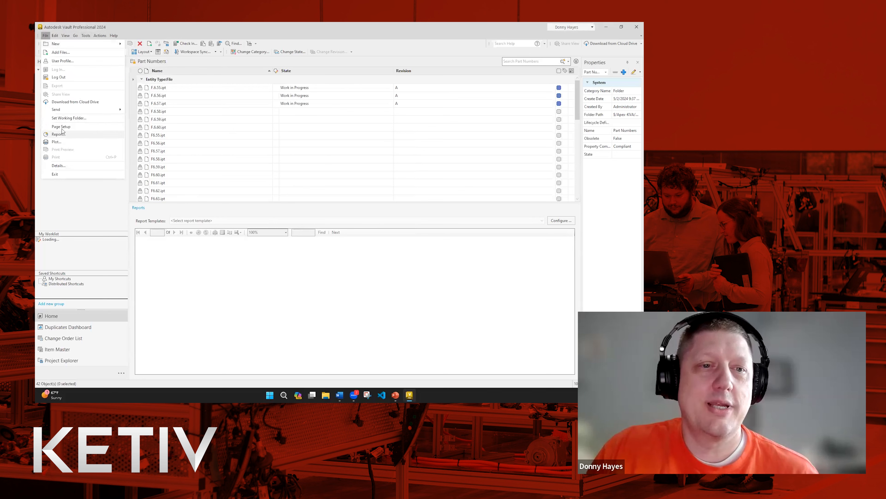
{"action": "left_click", "coordinate": [63, 77]}
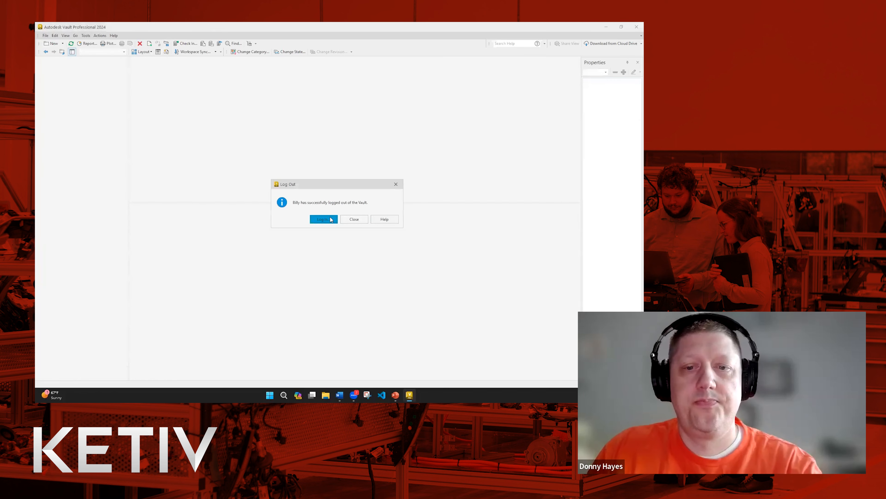
Log back into the vault as Administrator.
{"action": "left_click", "coordinate": [330, 219]}
{"action": "double_click", "coordinate": [334, 192]}
{"action": "type", "text": "Administrator"}
{"action": "left_click", "coordinate": [313, 239]}
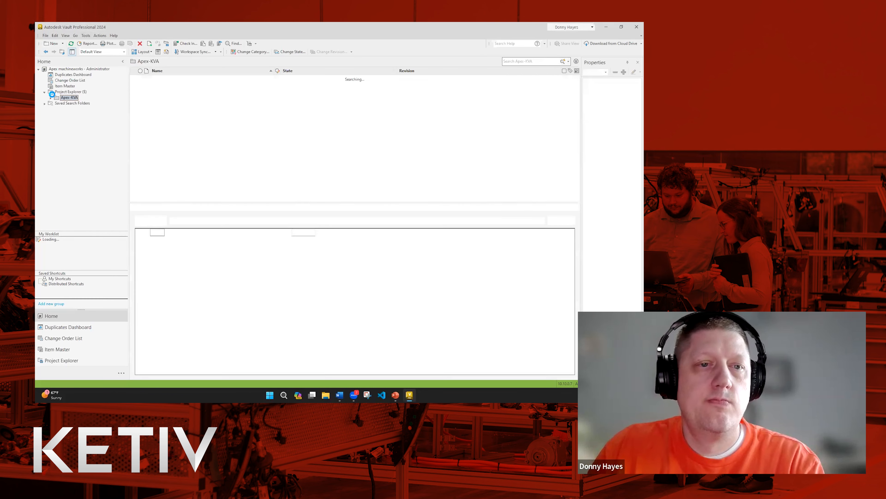
Review Apex-KVA's security (Everyone Read, Admin full rights), then view Effective Access.
{"action": "right_click", "coordinate": [60, 98]}
{"action": "left_click", "coordinate": [74, 229]}
{"action": "left_click", "coordinate": [307, 144]}
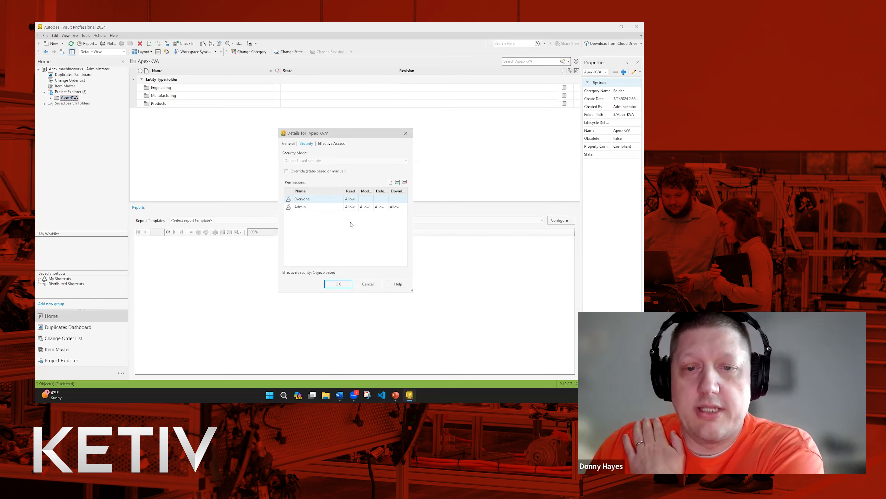
{"action": "left_click", "coordinate": [320, 206]}
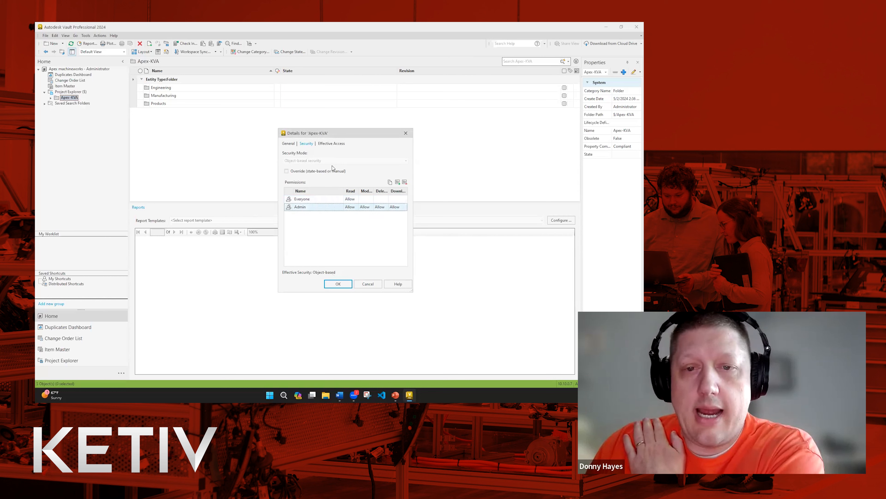
{"action": "left_click", "coordinate": [333, 144]}
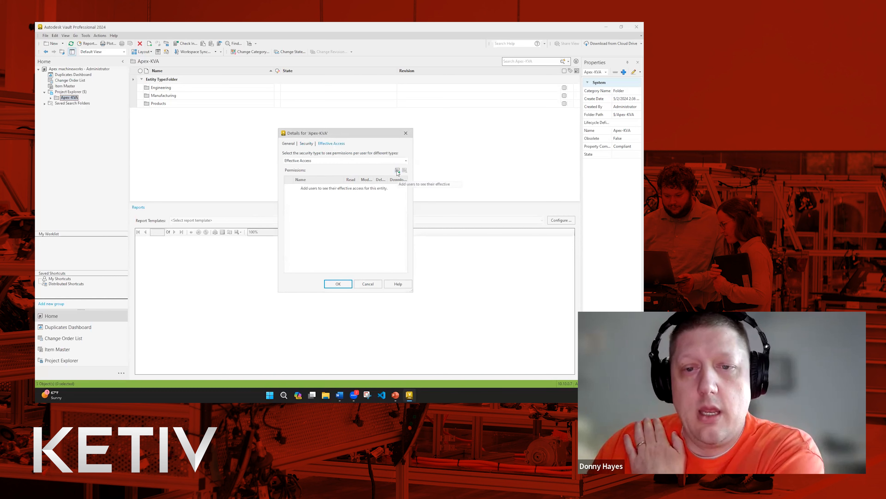
Check the restricted test user's effective access to Apex-KVA.
{"action": "left_click", "coordinate": [397, 171]}
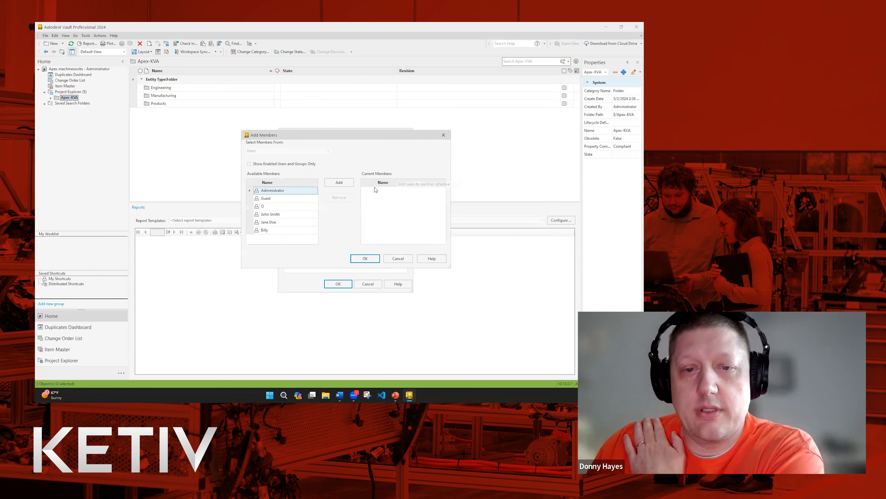
{"action": "left_click", "coordinate": [268, 230]}
{"action": "left_click", "coordinate": [330, 185]}
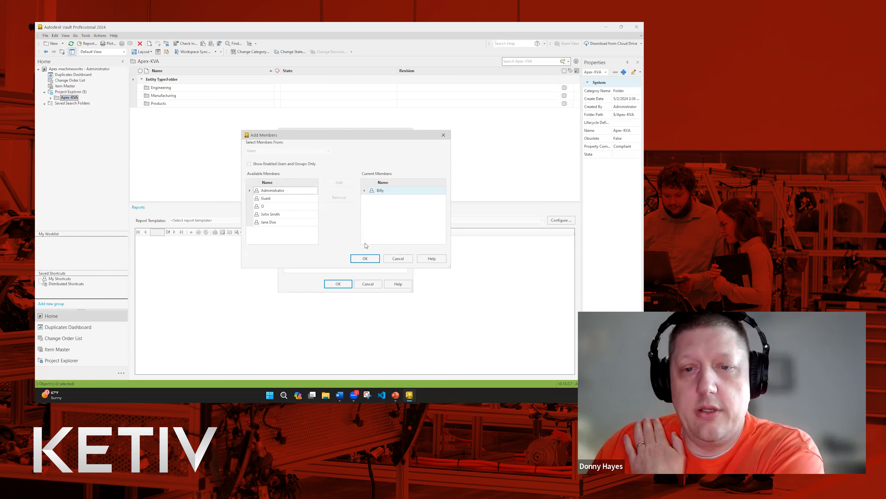
{"action": "left_click", "coordinate": [365, 259]}
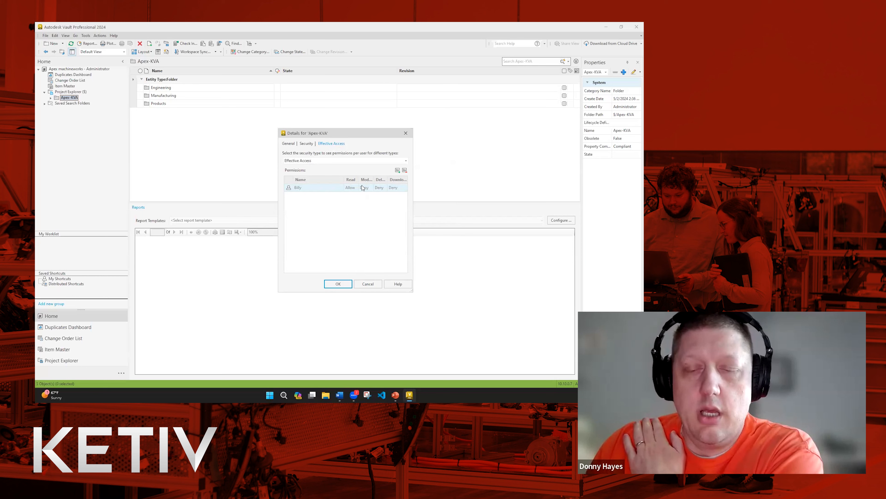
Add two more users, confirm all three are read-only, and close the folder details.
{"action": "left_click", "coordinate": [397, 170]}
{"action": "left_click", "coordinate": [266, 215]}
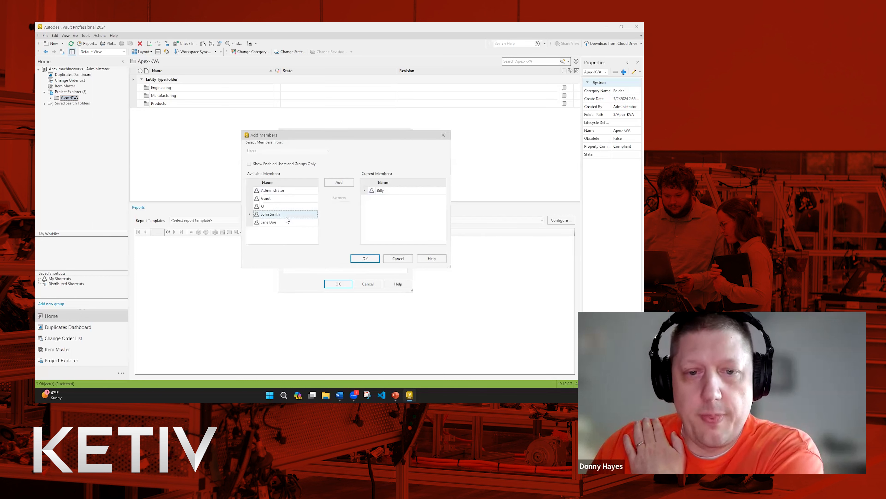
{"action": "left_click", "coordinate": [285, 222]}
{"action": "left_click", "coordinate": [339, 182]}
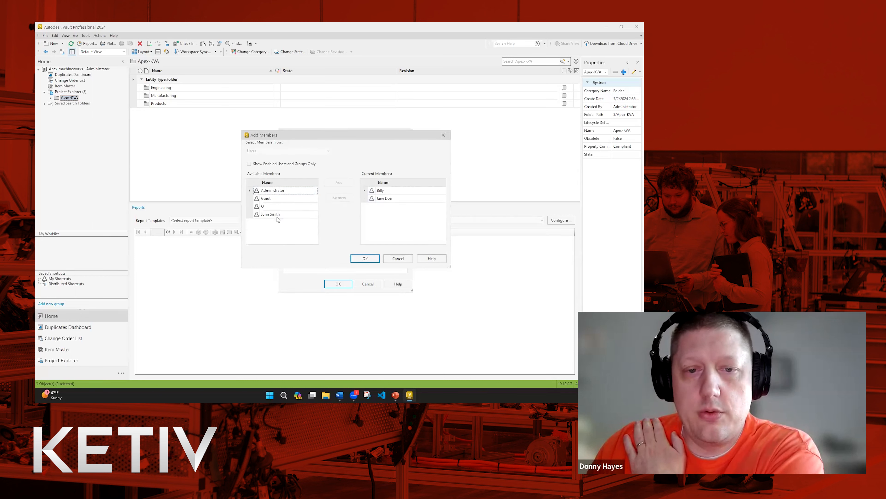
{"action": "left_click", "coordinate": [336, 183]}
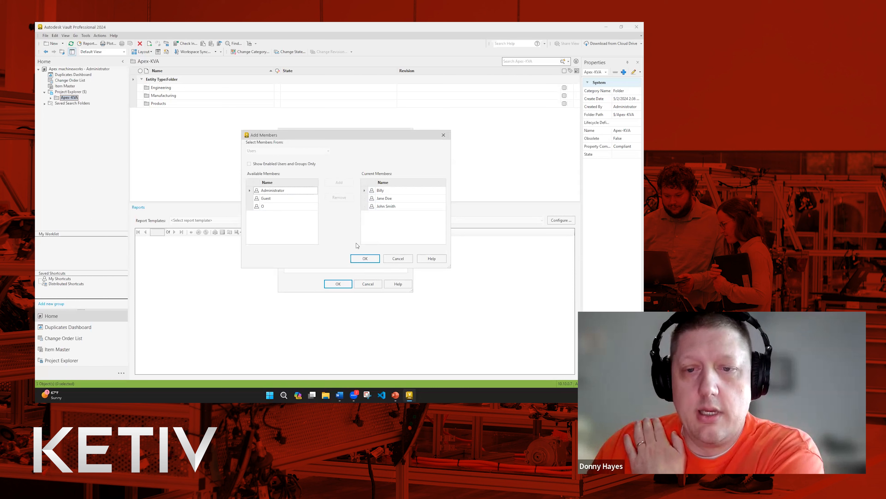
{"action": "left_click", "coordinate": [365, 258]}
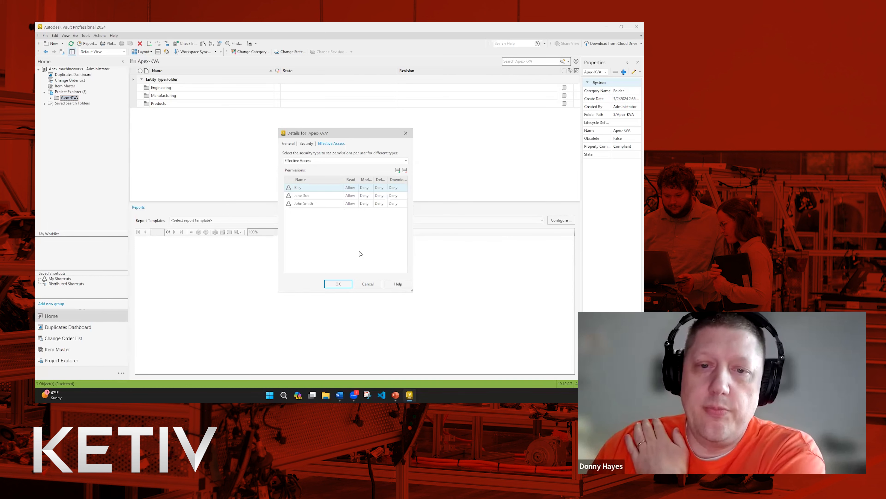
{"action": "left_click", "coordinate": [369, 284]}
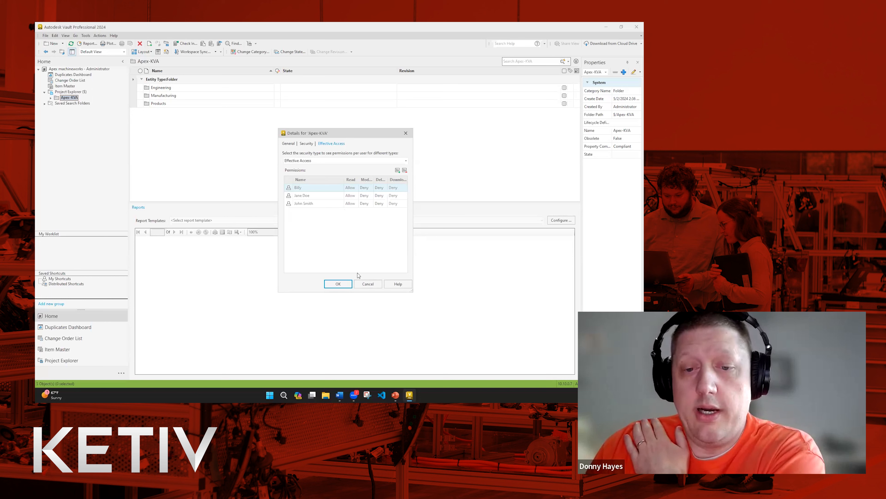
{"action": "left_click", "coordinate": [348, 285]}
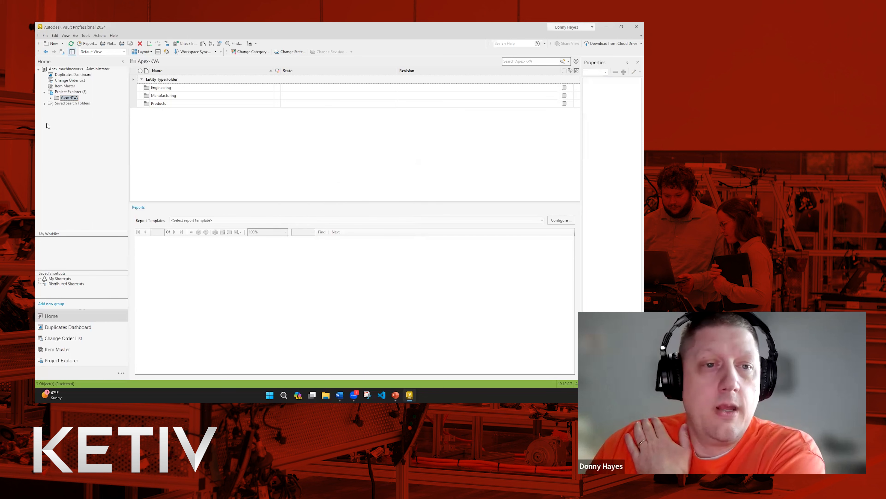
Open the Engineering subfolder's Security details and bring up Add Members.
{"action": "left_click", "coordinate": [50, 98]}
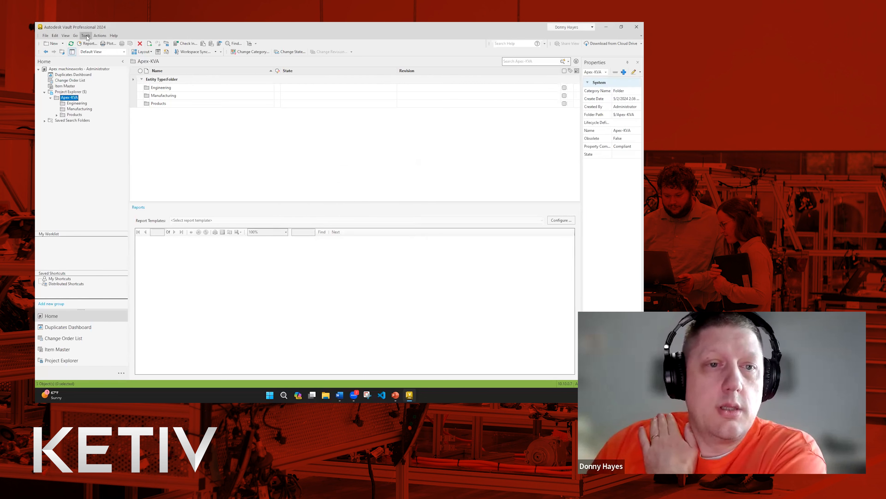
{"action": "right_click_drag", "start_coordinate": [72, 100], "coordinate": [73, 111]}
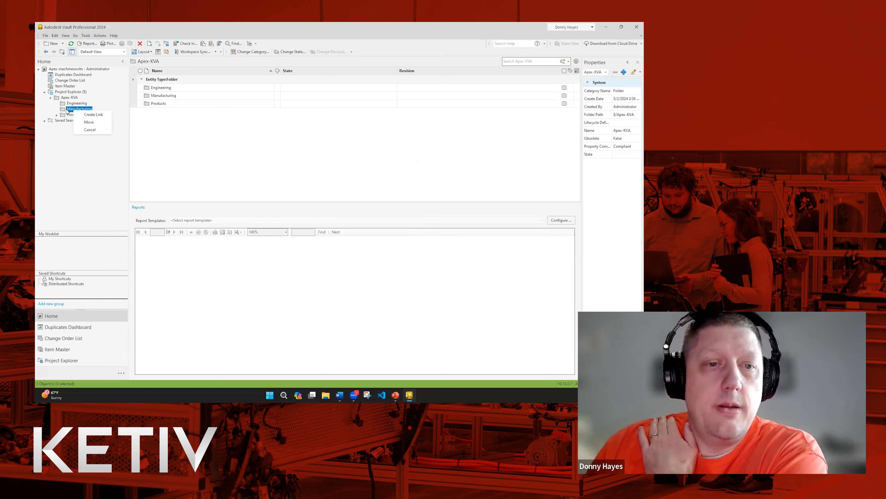
{"action": "right_click", "coordinate": [80, 104]}
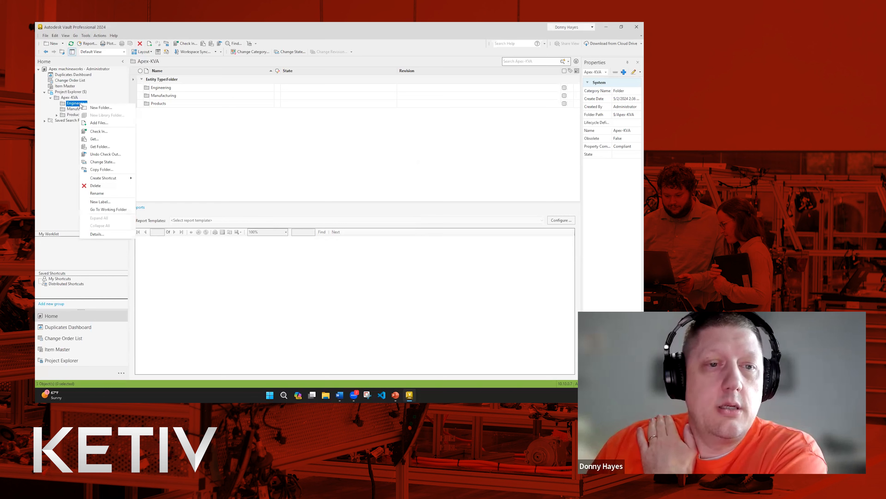
{"action": "left_click", "coordinate": [96, 234]}
{"action": "left_click", "coordinate": [300, 144]}
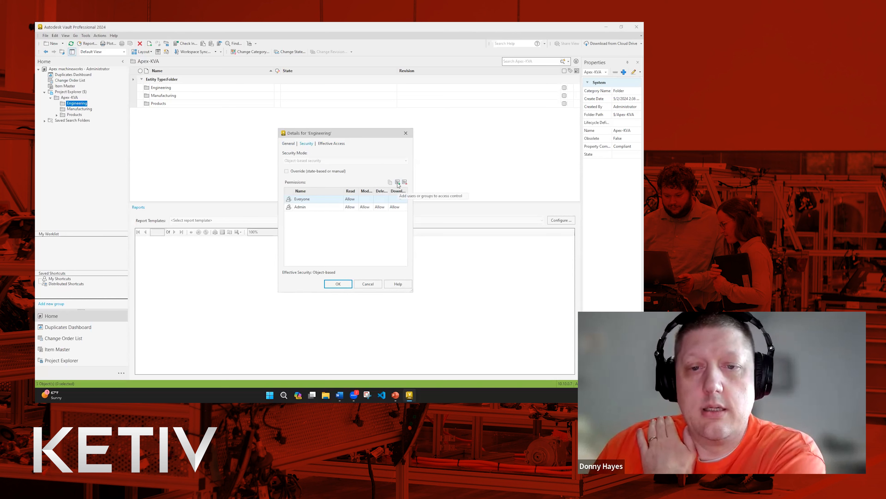
{"action": "left_click", "coordinate": [398, 182]}
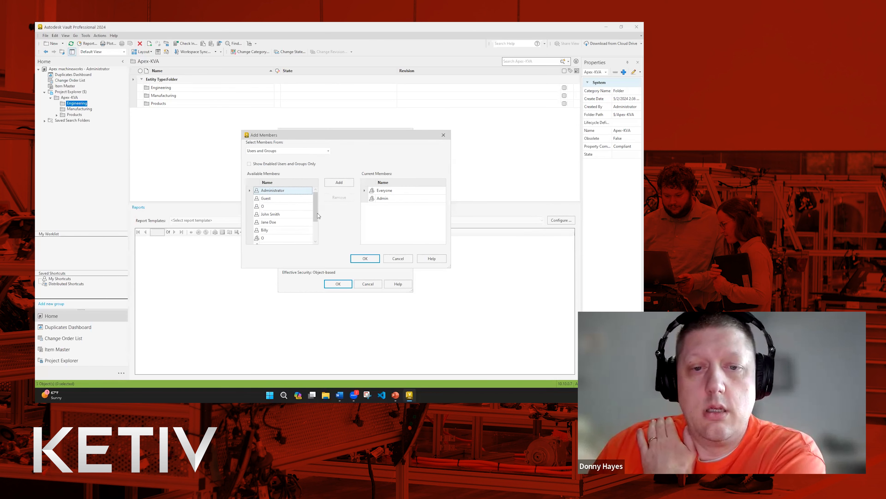
Add the Engineering group to the Engineering folder's members.
{"action": "left_click", "coordinate": [293, 151]}
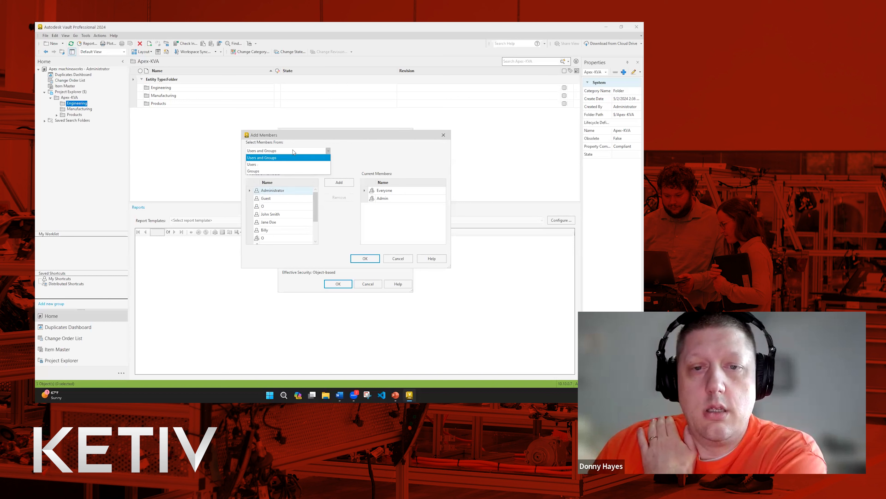
{"action": "left_click", "coordinate": [287, 170]}
{"action": "left_click", "coordinate": [276, 214]}
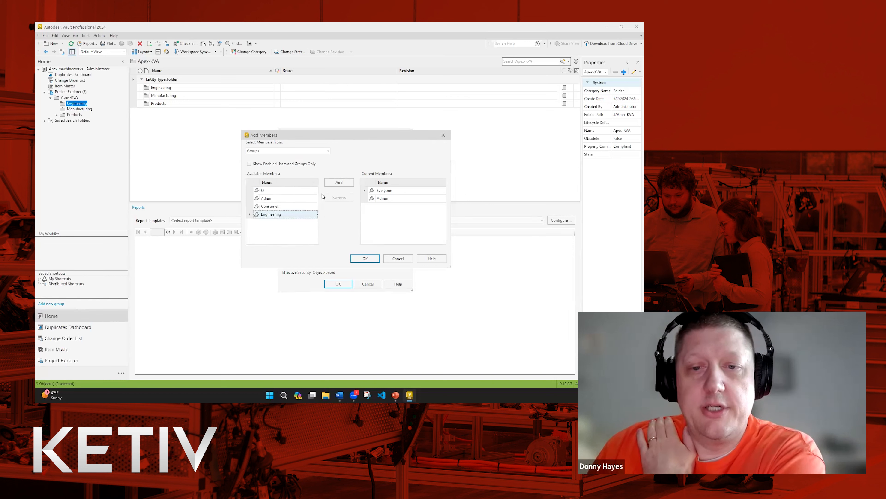
{"action": "left_click", "coordinate": [339, 182]}
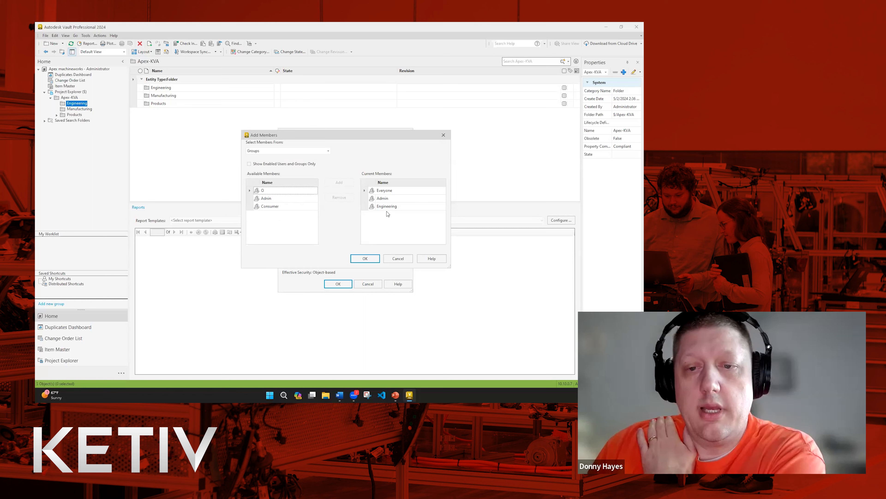
{"action": "left_click", "coordinate": [372, 259]}
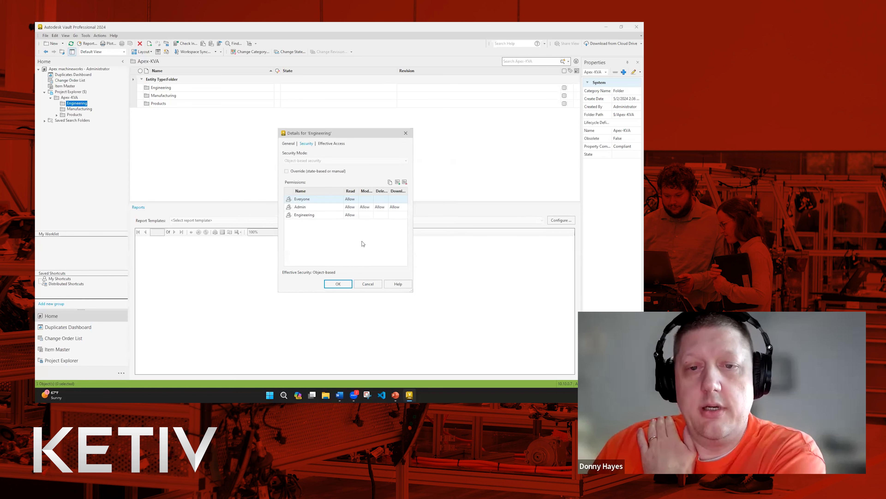
Allow Engineering Modify, Delete and Download on the folder and save.
{"action": "left_click", "coordinate": [370, 217]}
{"action": "left_click", "coordinate": [371, 216]}
{"action": "left_click", "coordinate": [365, 223]}
{"action": "left_click", "coordinate": [385, 217]}
{"action": "left_click", "coordinate": [387, 215]}
{"action": "left_click", "coordinate": [379, 222]}
{"action": "left_click", "coordinate": [398, 216]}
{"action": "left_click", "coordinate": [405, 216]}
{"action": "left_click", "coordinate": [395, 222]}
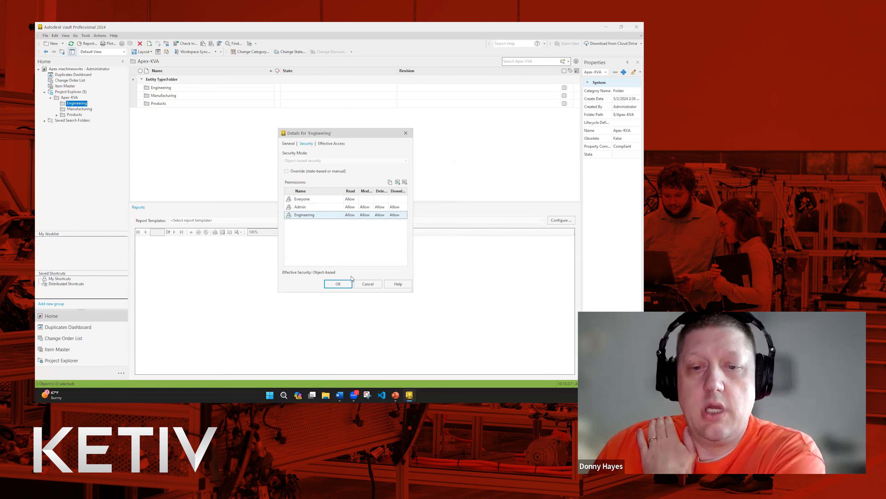
{"action": "left_click", "coordinate": [337, 283]}
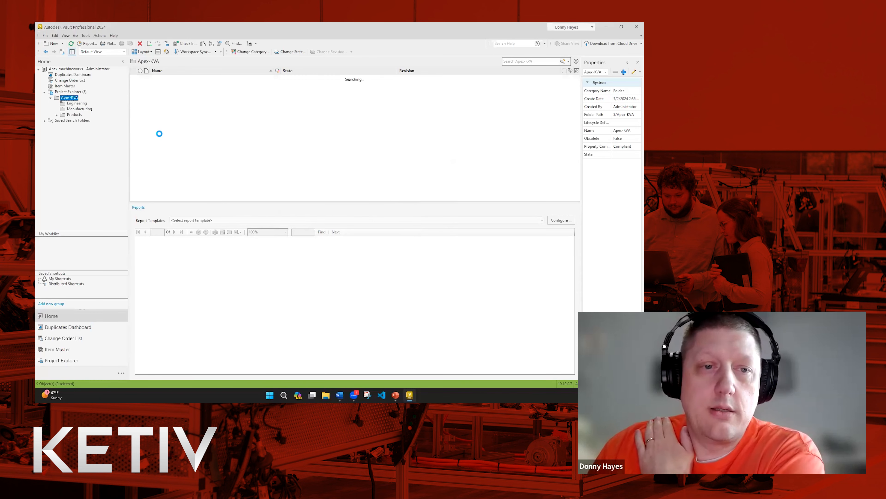
Open the Products folder's Security details.
{"action": "left_click", "coordinate": [70, 115]}
{"action": "right_click", "coordinate": [72, 115]}
{"action": "left_click", "coordinate": [90, 245]}
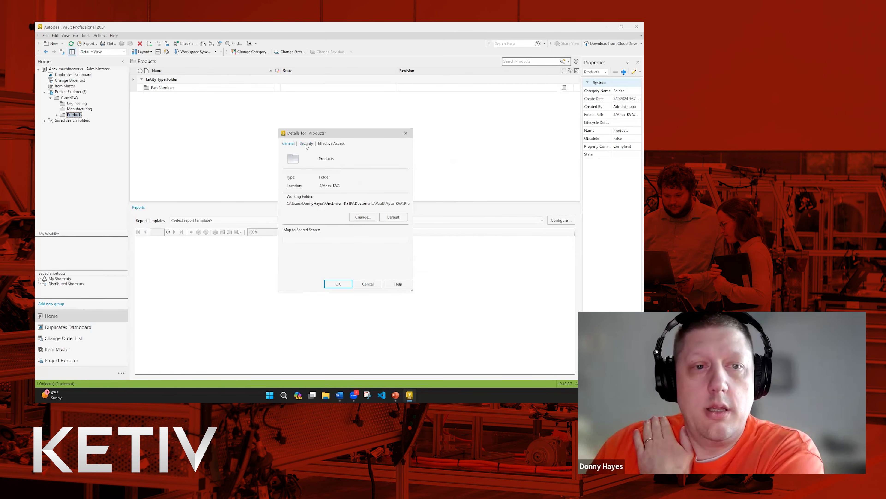
{"action": "left_click", "coordinate": [306, 143]}
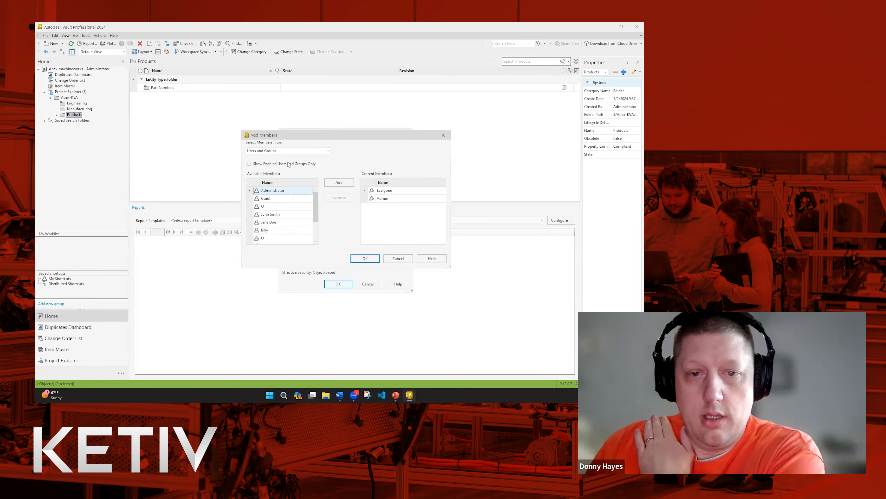
Add the Engineering and Consumer groups to the Products folder with Read access.
{"action": "left_click", "coordinate": [289, 154]}
{"action": "left_click", "coordinate": [276, 172]}
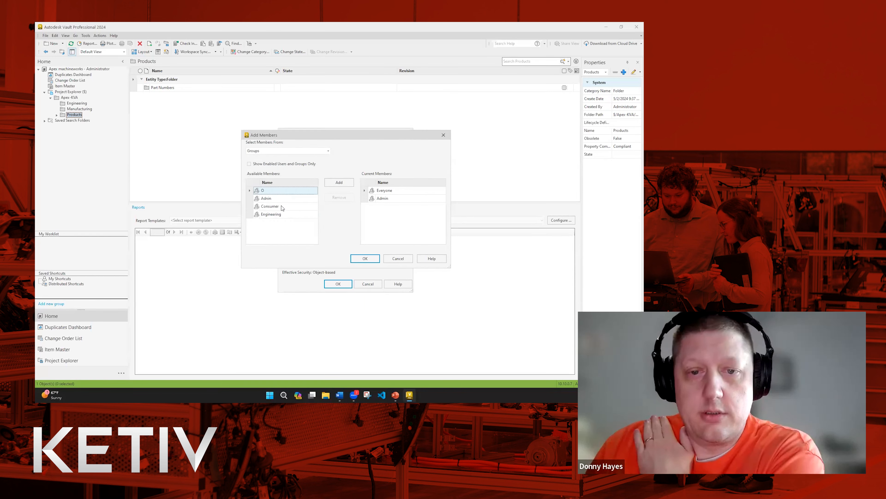
{"action": "left_click", "coordinate": [270, 215]}
{"action": "left_click", "coordinate": [339, 183]}
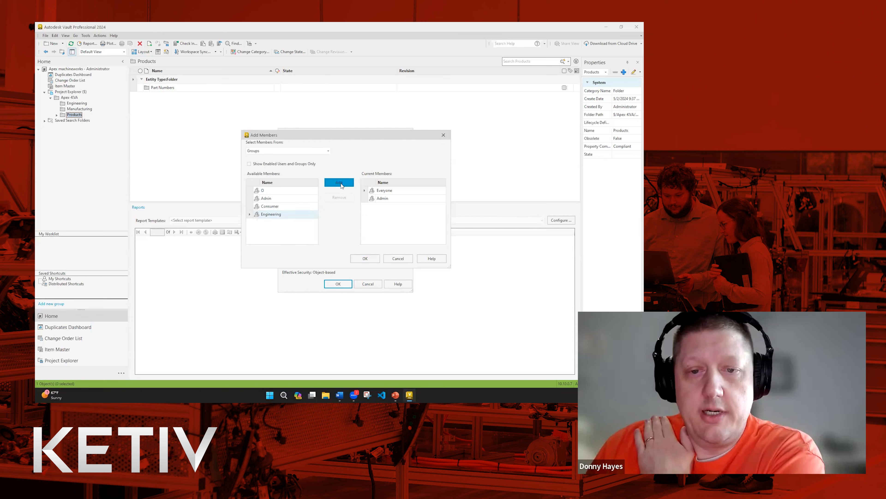
{"action": "left_click", "coordinate": [287, 206]}
{"action": "left_click", "coordinate": [332, 184]}
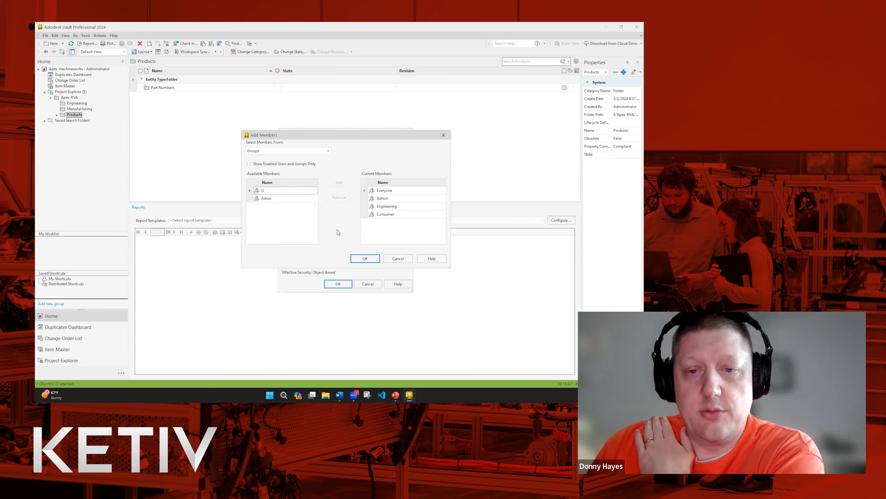
{"action": "left_click", "coordinate": [365, 259]}
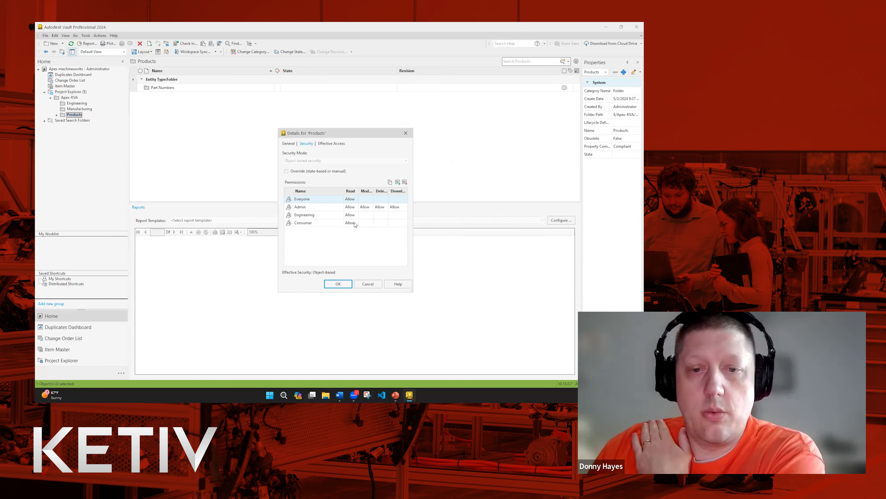
{"action": "left_click", "coordinate": [346, 200]}
Remove Everyone; set Engineering's Modify and Download to Allow, Delete to (Blank).
{"action": "left_click", "coordinate": [370, 251]}
{"action": "left_click", "coordinate": [405, 181]}
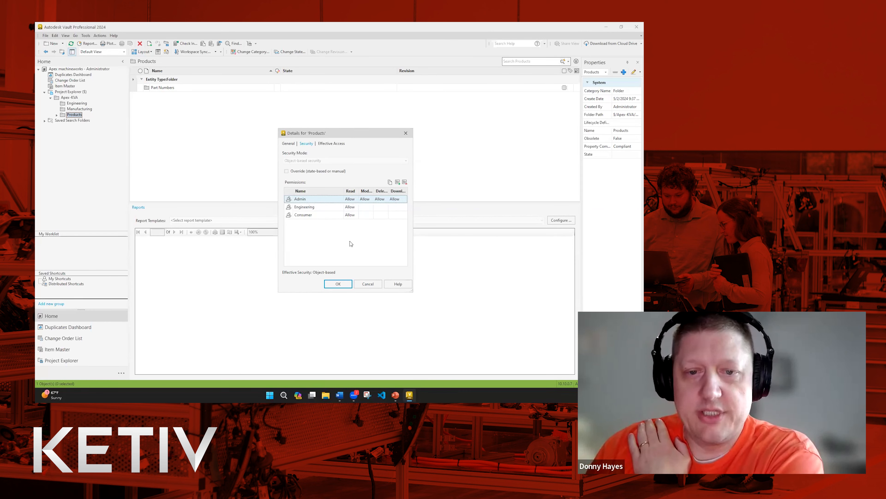
{"action": "left_click", "coordinate": [364, 209]}
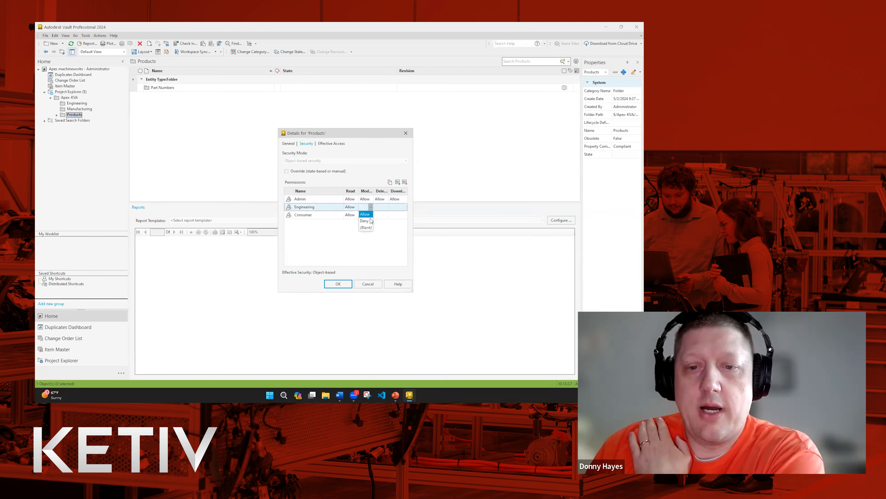
{"action": "left_click", "coordinate": [370, 214]}
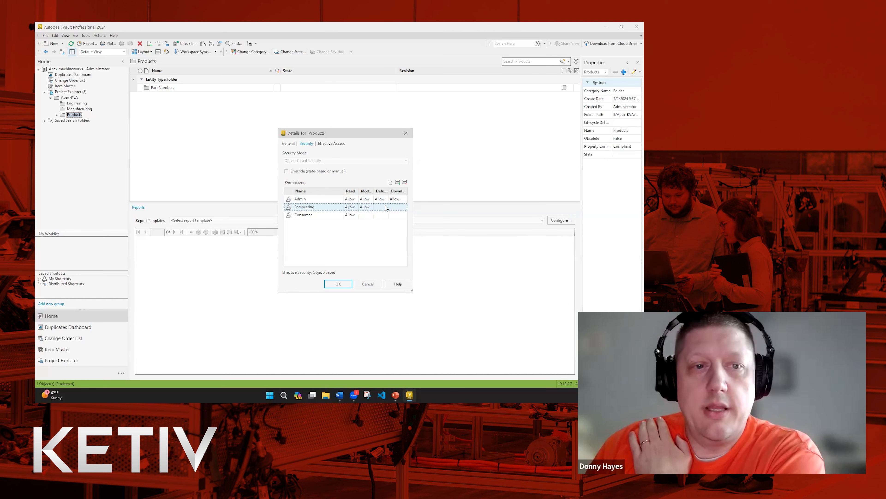
{"action": "left_click", "coordinate": [386, 207]}
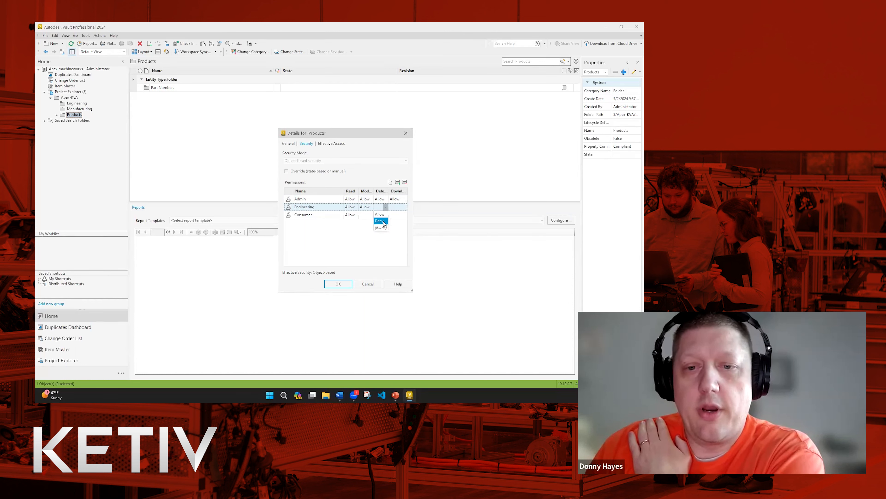
{"action": "left_click", "coordinate": [381, 228]}
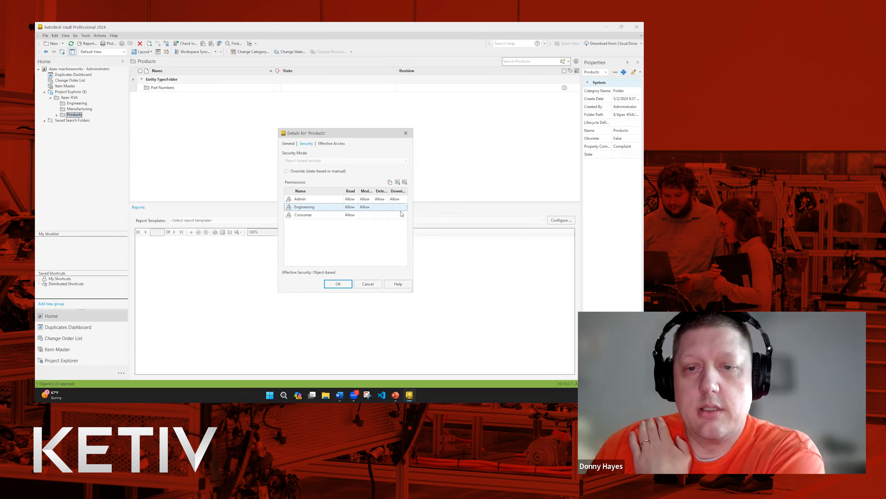
{"action": "left_click", "coordinate": [404, 208]}
{"action": "left_click", "coordinate": [396, 214]}
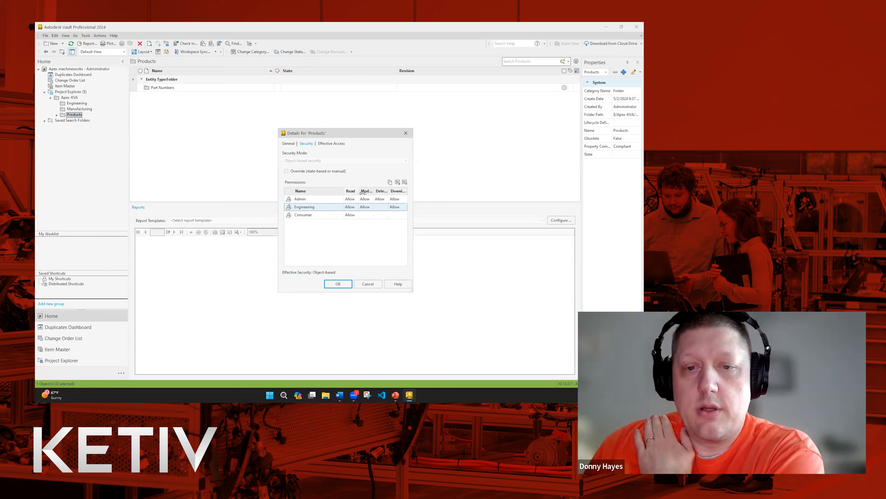
Leave Consumer's Modify permission on Products blank so the group stays read-only.
{"action": "left_click", "coordinate": [370, 216]}
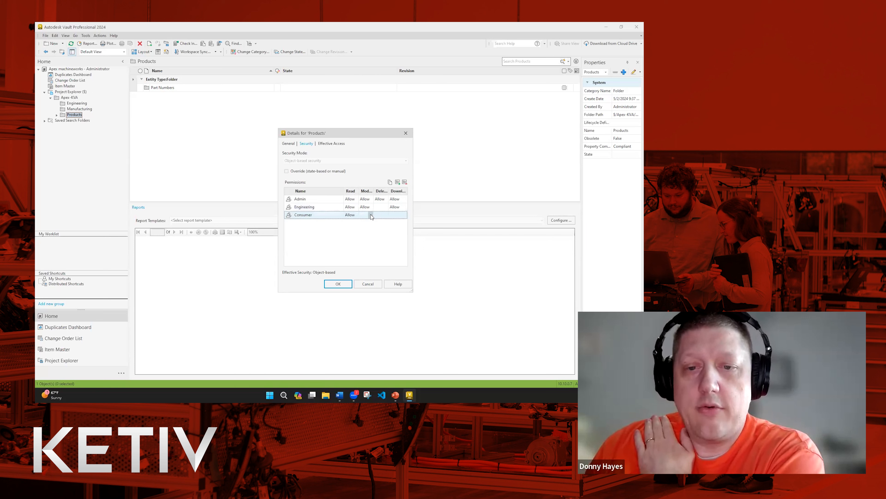
{"action": "left_click", "coordinate": [371, 215]}
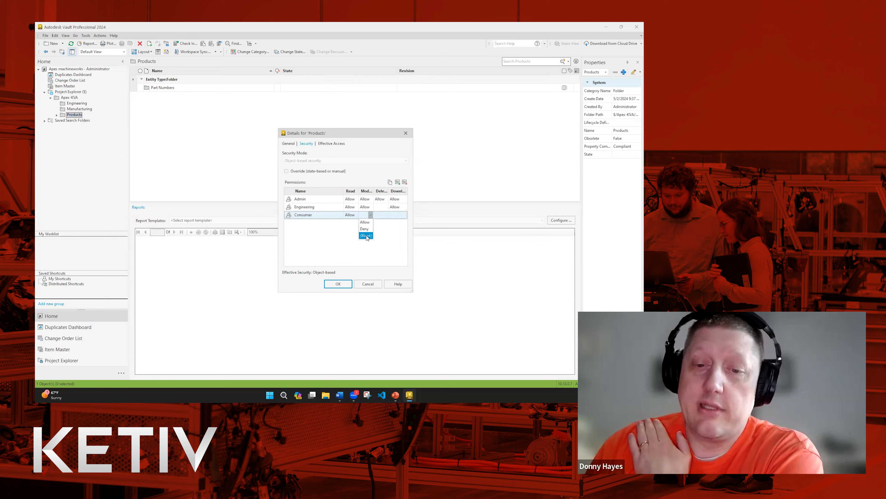
{"action": "left_click", "coordinate": [367, 236]}
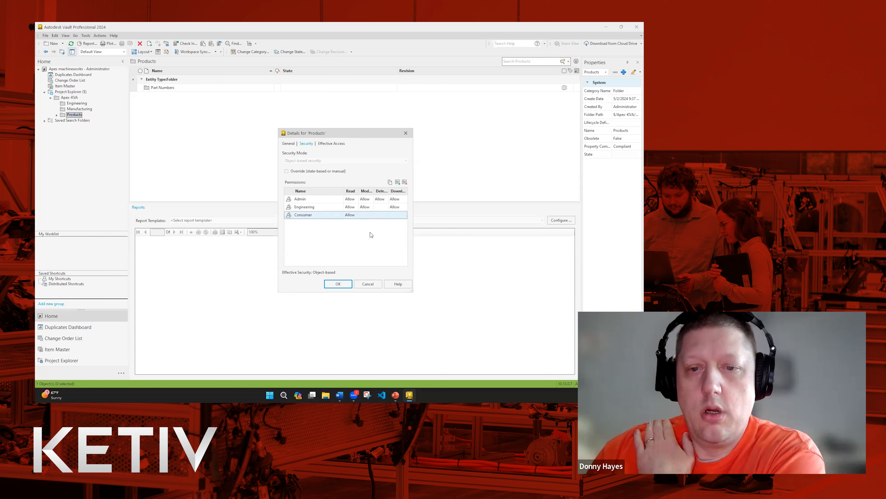
{"action": "left_click", "coordinate": [371, 215]}
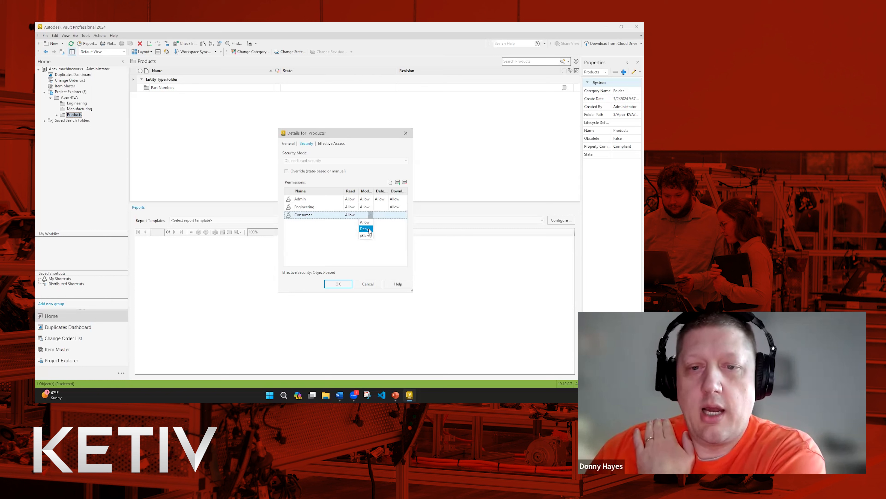
{"action": "left_click", "coordinate": [365, 229]}
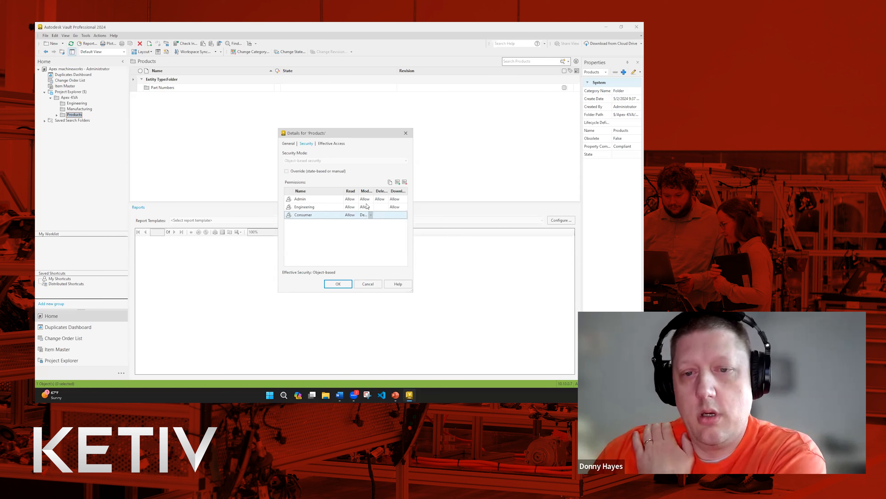
{"action": "left_click", "coordinate": [371, 216]}
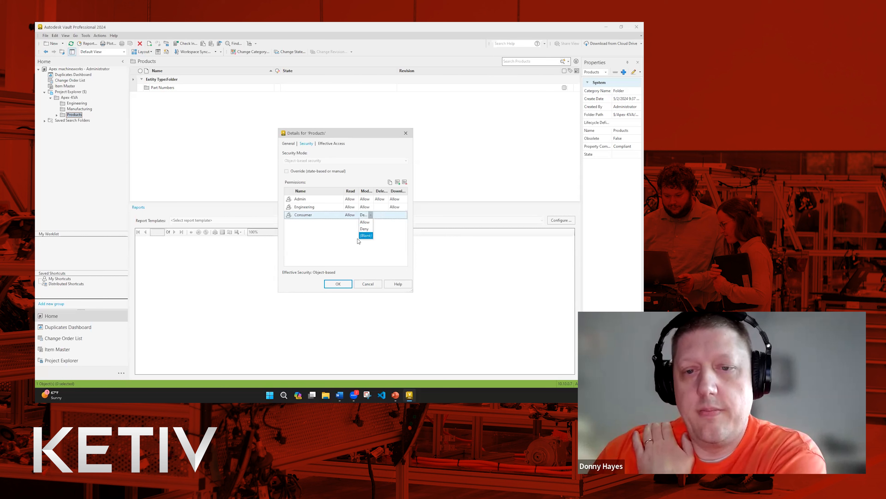
{"action": "left_click", "coordinate": [366, 235]}
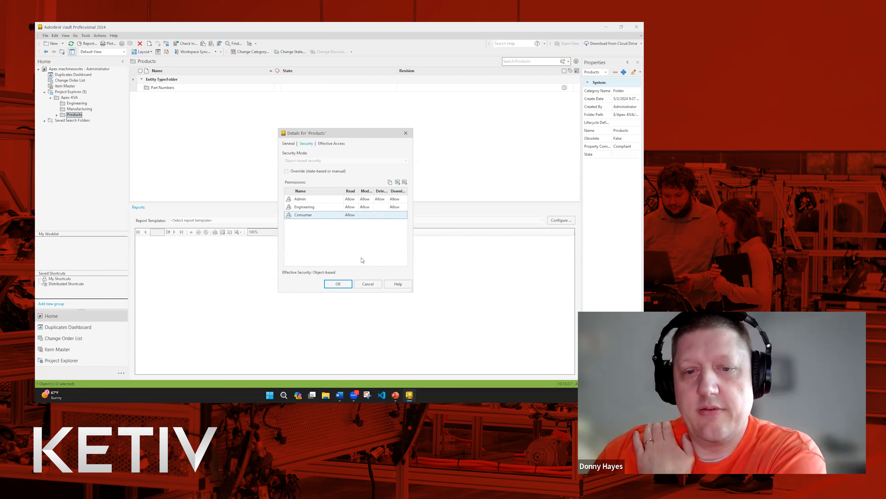
Save the Products permissions, appending only the changes to child folders, and open Part Numbers.
{"action": "left_click", "coordinate": [340, 284]}
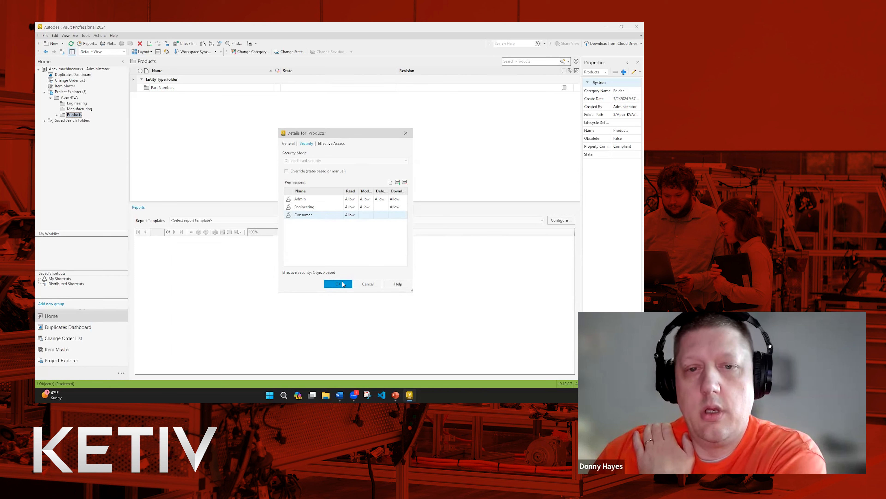
{"action": "left_click", "coordinate": [338, 284]}
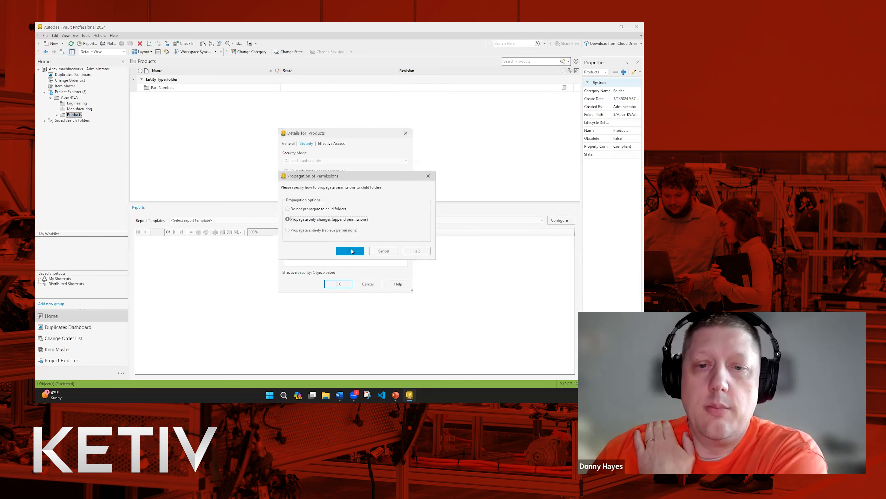
{"action": "left_click", "coordinate": [350, 251]}
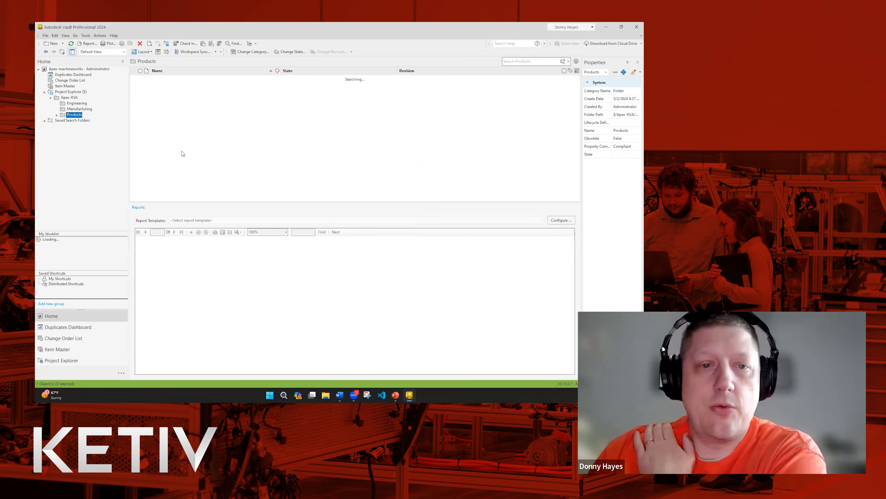
{"action": "left_click", "coordinate": [56, 115]}
{"action": "left_click", "coordinate": [71, 120]}
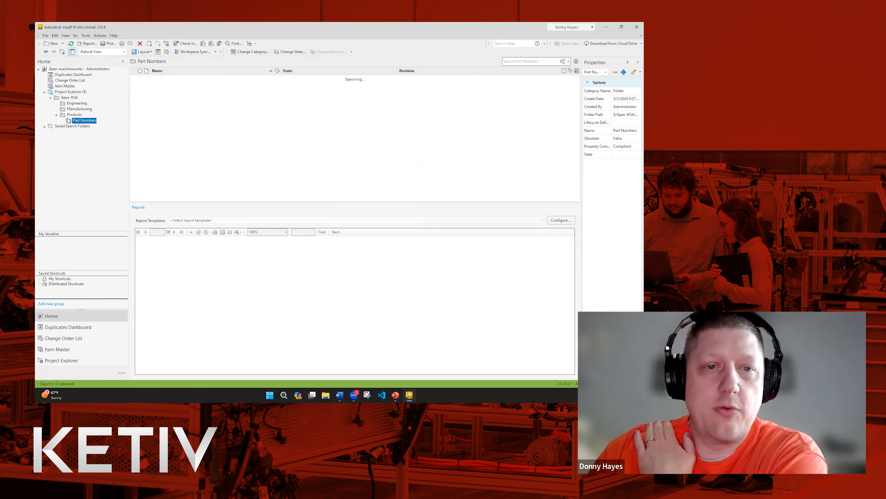
Check the group permissions on F.6.59.ipt's Security tab, then return to the Part Numbers folder.
{"action": "right_click", "coordinate": [163, 120]}
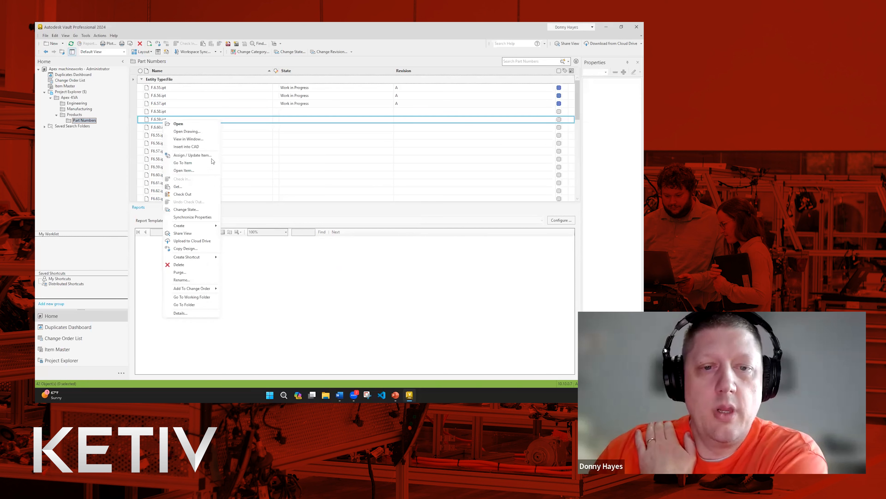
{"action": "left_click", "coordinate": [185, 314]}
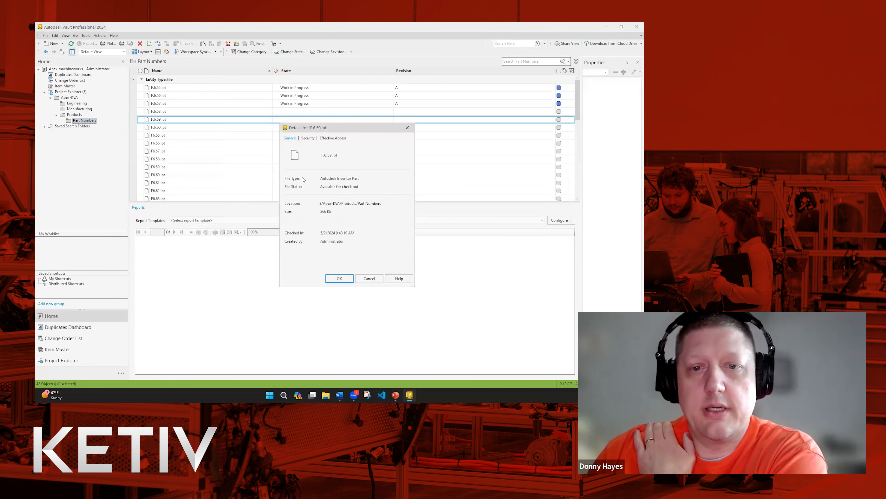
{"action": "left_click", "coordinate": [308, 138]}
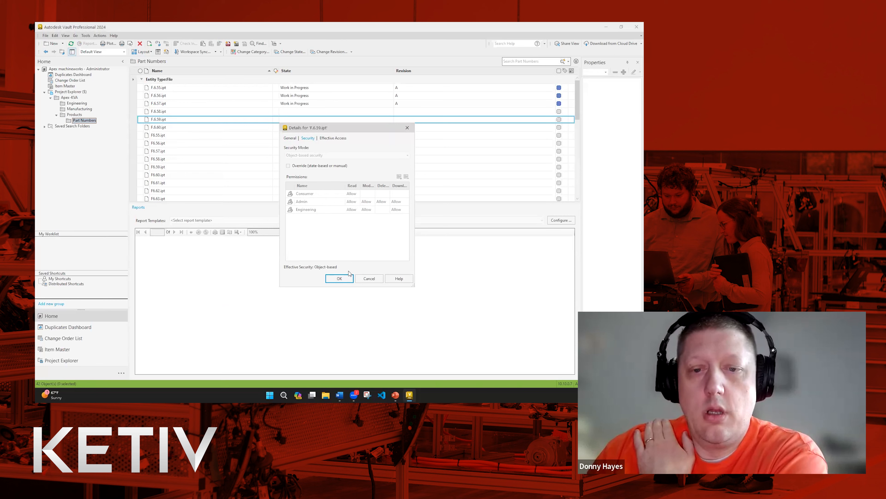
{"action": "left_click", "coordinate": [370, 279]}
{"action": "left_click", "coordinate": [85, 120]}
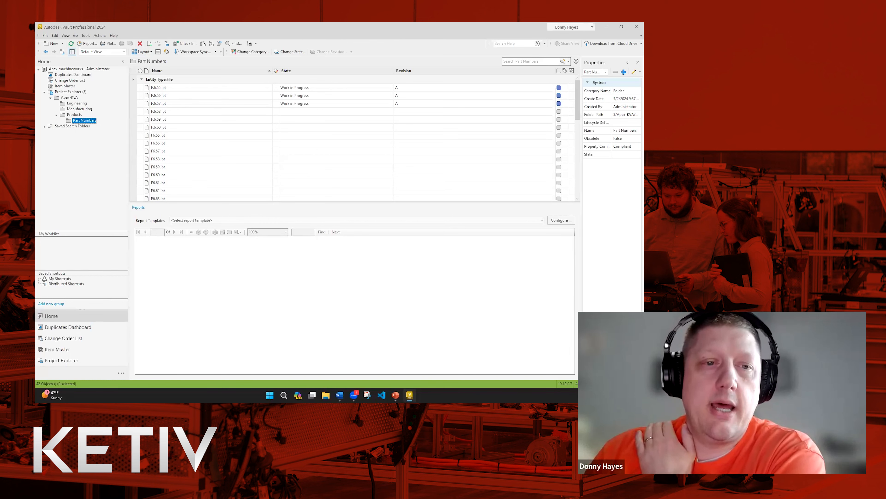
From the Part Numbers folder, bring up the Tools > Administration commands.
{"action": "right_click", "coordinate": [75, 122]}
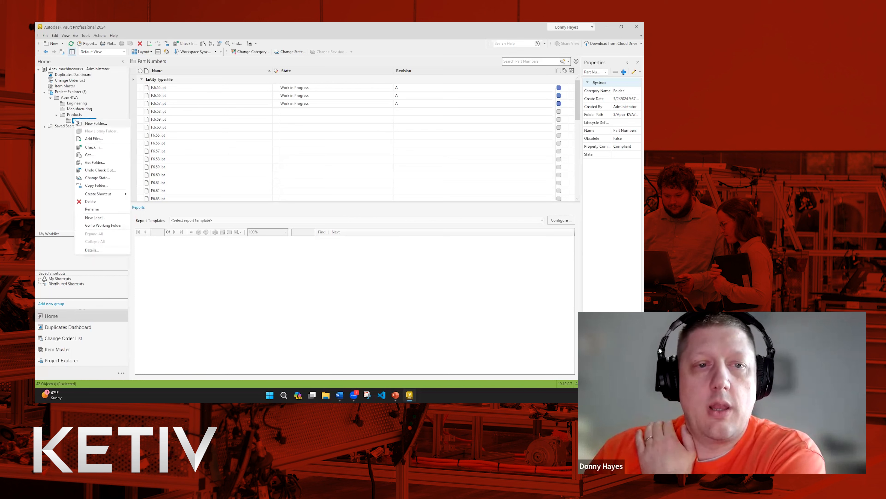
{"action": "left_click", "coordinate": [66, 139]}
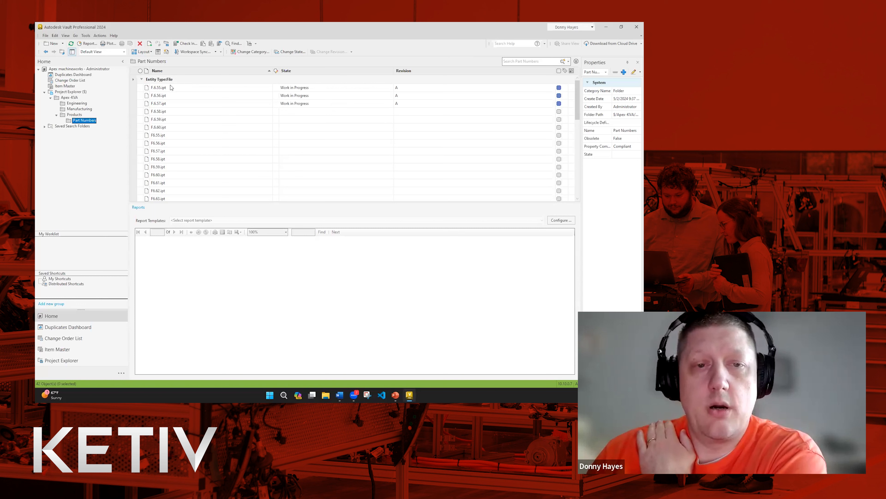
{"action": "left_click", "coordinate": [85, 36]}
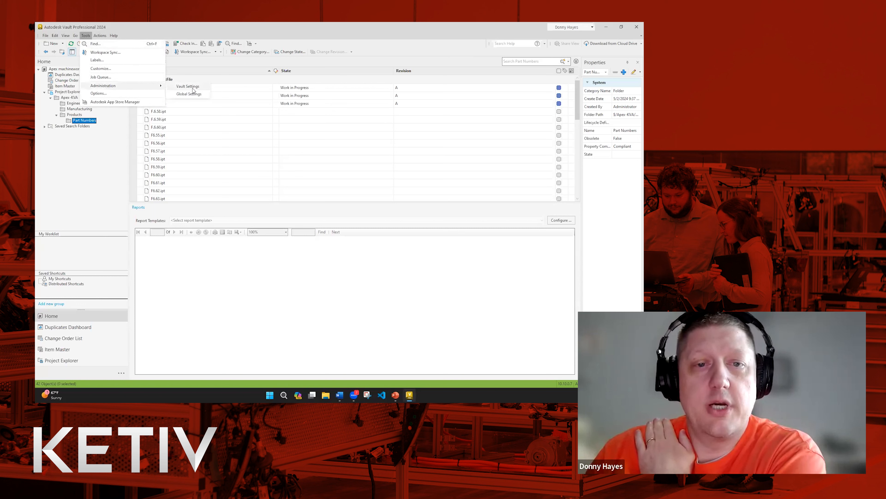
Show the Flexible Release Process state security via Vault Settings > Behaviors > Lifecycles.
{"action": "left_click", "coordinate": [195, 88]}
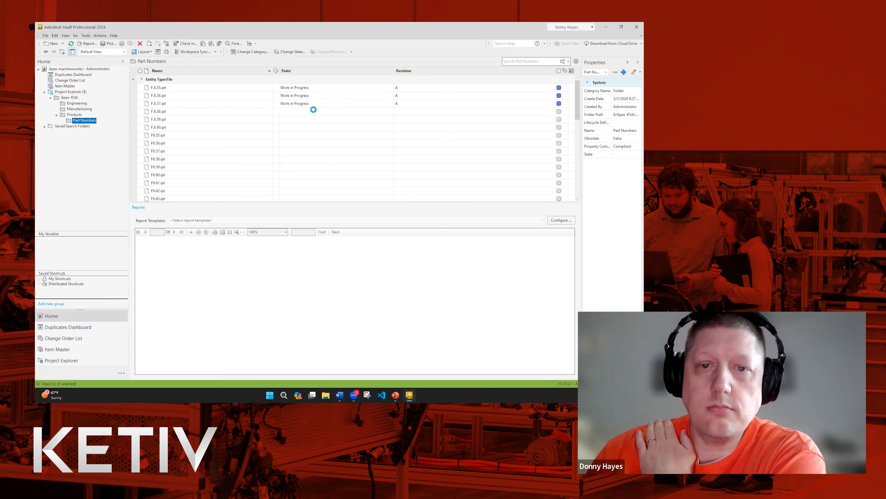
{"action": "left_click", "coordinate": [311, 101]}
{"action": "left_click", "coordinate": [404, 122]}
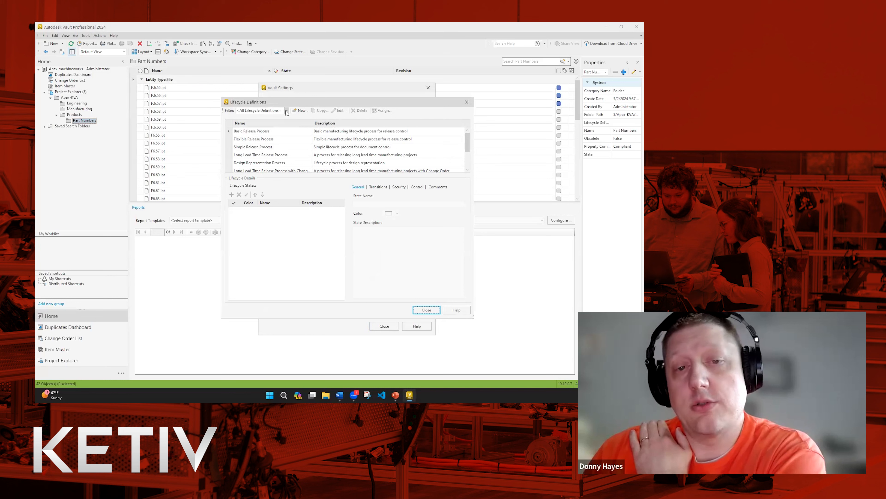
{"action": "left_click", "coordinate": [281, 139]}
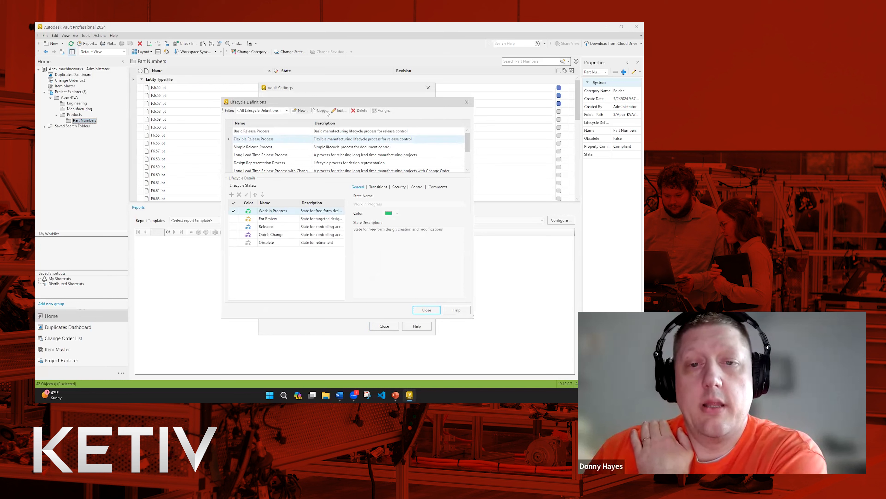
{"action": "left_click", "coordinate": [398, 188]}
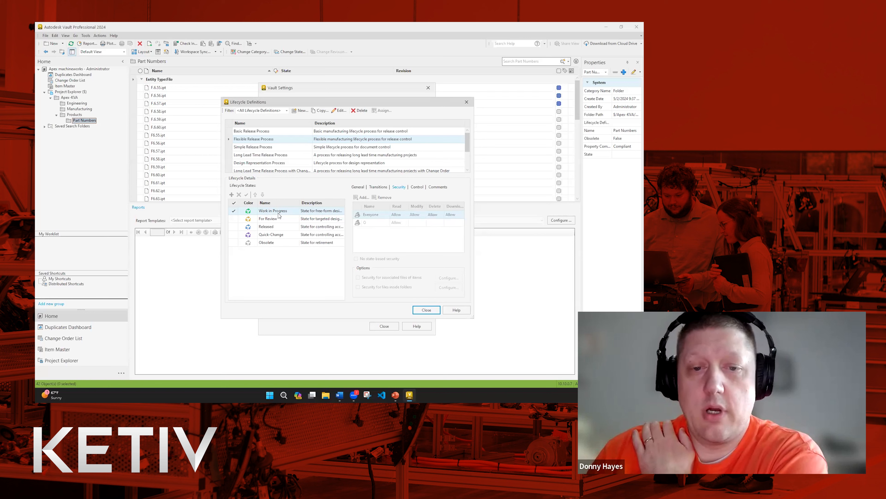
Check each state's security from For Review to Obsolete, then show the lifecycle's transitions.
{"action": "left_click", "coordinate": [287, 223]}
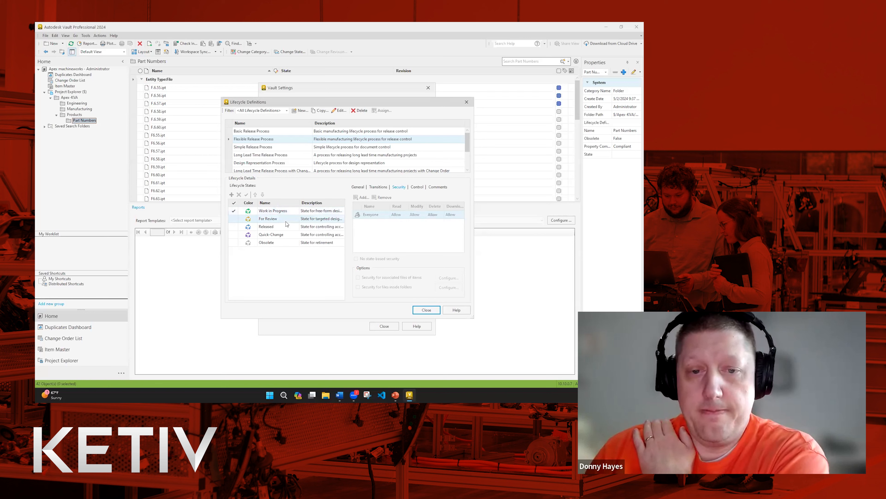
{"action": "left_click", "coordinate": [284, 227]}
{"action": "left_click", "coordinate": [278, 235]}
{"action": "left_click", "coordinate": [279, 242]}
{"action": "left_click", "coordinate": [284, 211]}
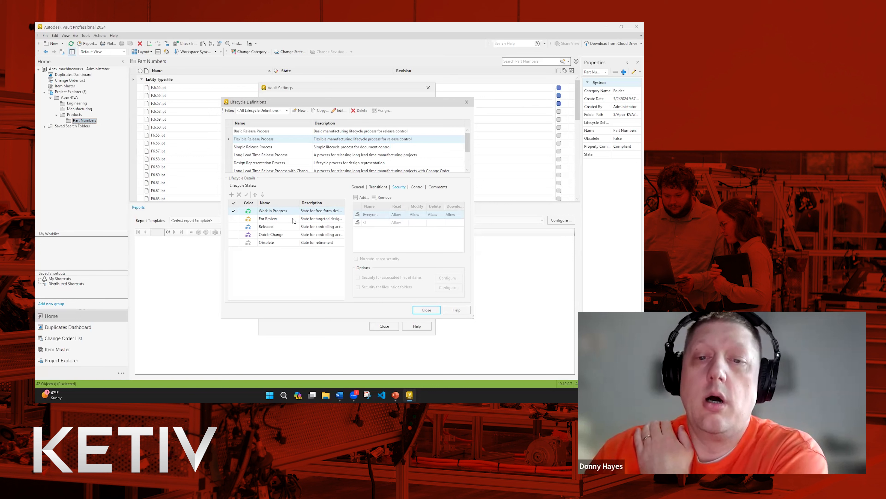
{"action": "left_click", "coordinate": [376, 189]}
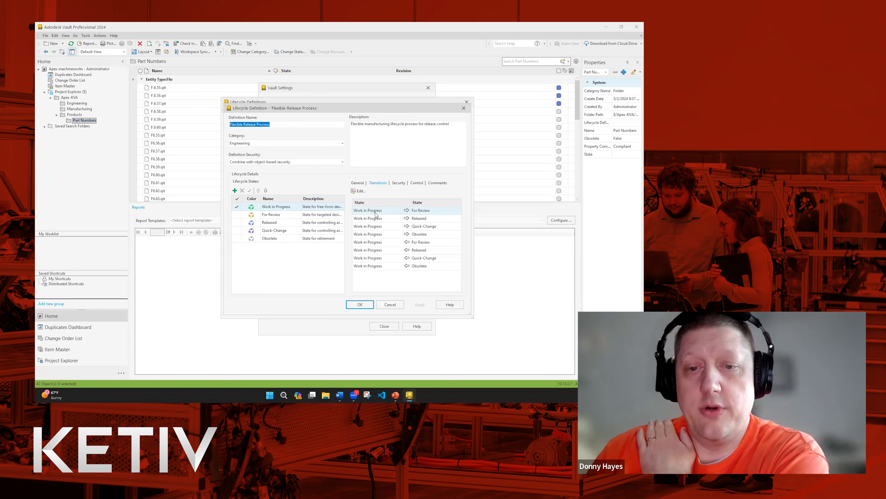
Edit the Work in Progress → For Review transition and uncheck 'No restrictions on this transition'.
{"action": "left_click", "coordinate": [360, 191]}
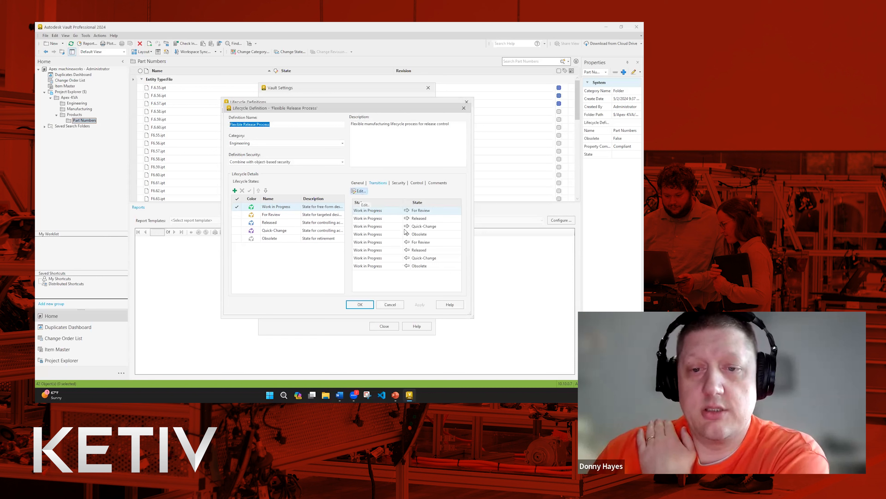
{"action": "left_click", "coordinate": [361, 191]}
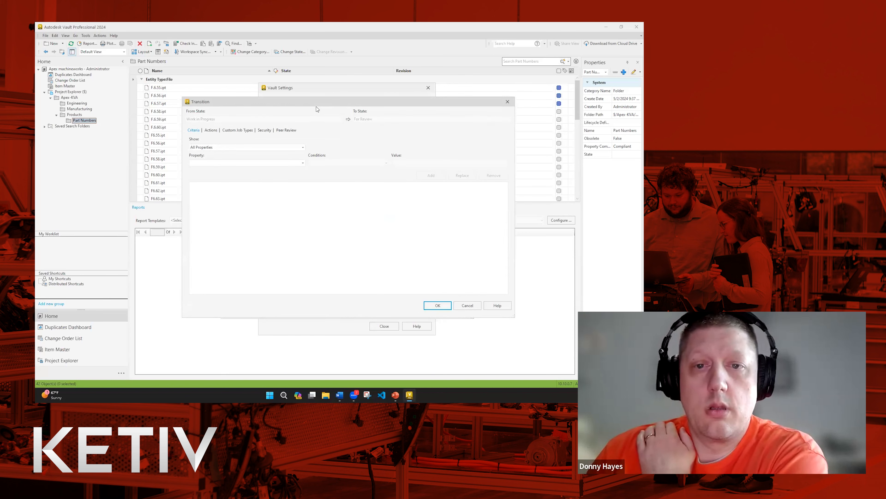
{"action": "left_click_drag", "start_coordinate": [316, 102], "coordinate": [315, 100]}
{"action": "left_click", "coordinate": [264, 127]}
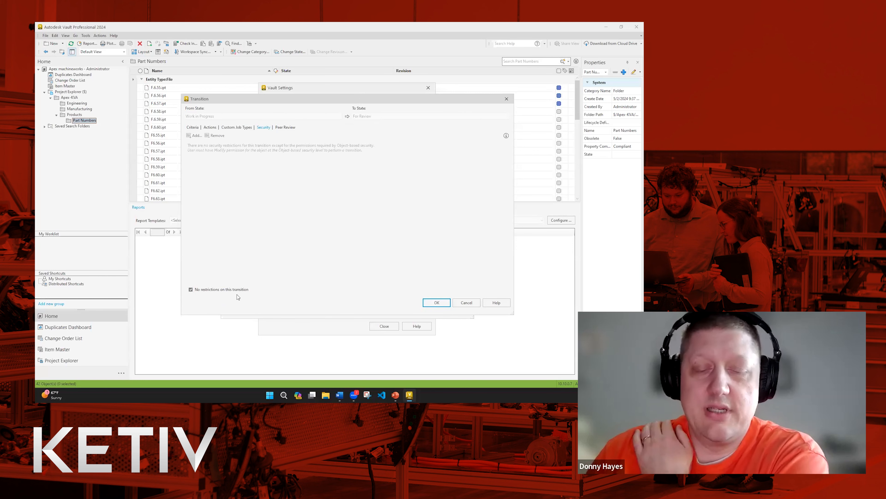
{"action": "left_click", "coordinate": [192, 290]}
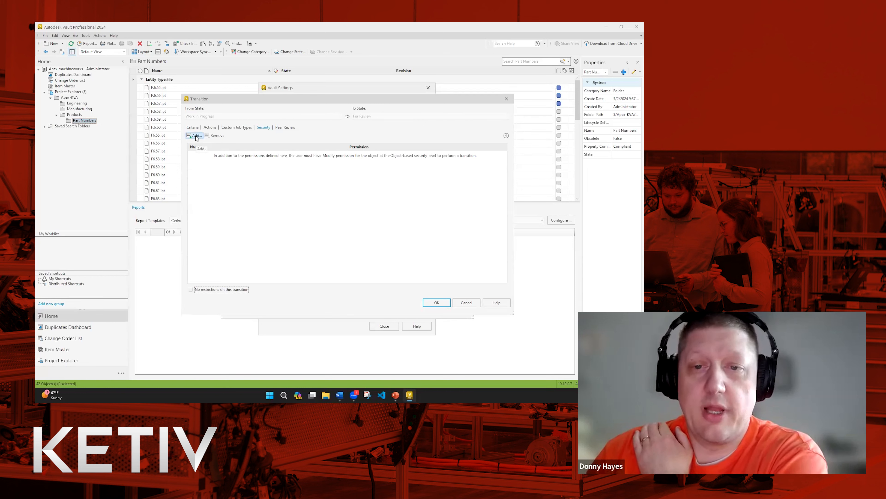
Add the Engineering group to the Work in Progress → For Review transition security.
{"action": "left_click", "coordinate": [191, 289]}
{"action": "left_click", "coordinate": [191, 290]}
{"action": "left_click", "coordinate": [194, 136]}
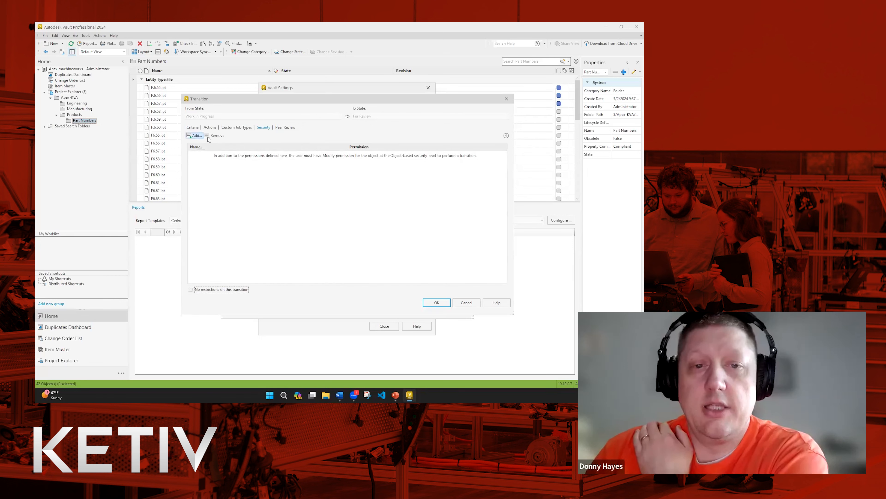
{"action": "left_click", "coordinate": [285, 150]}
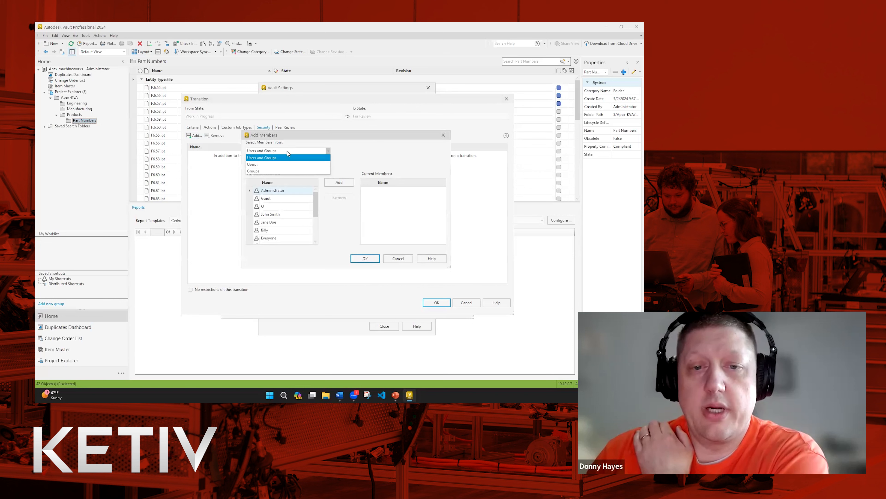
{"action": "left_click", "coordinate": [279, 169]}
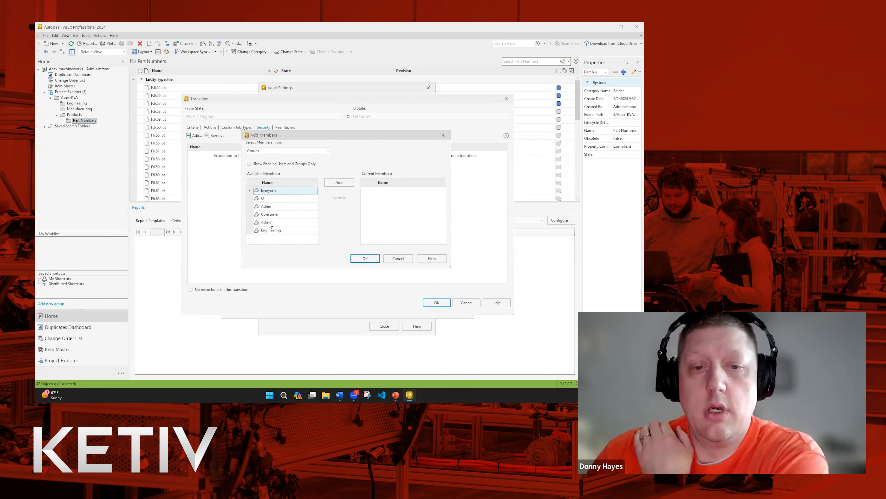
{"action": "left_click", "coordinate": [271, 151]}
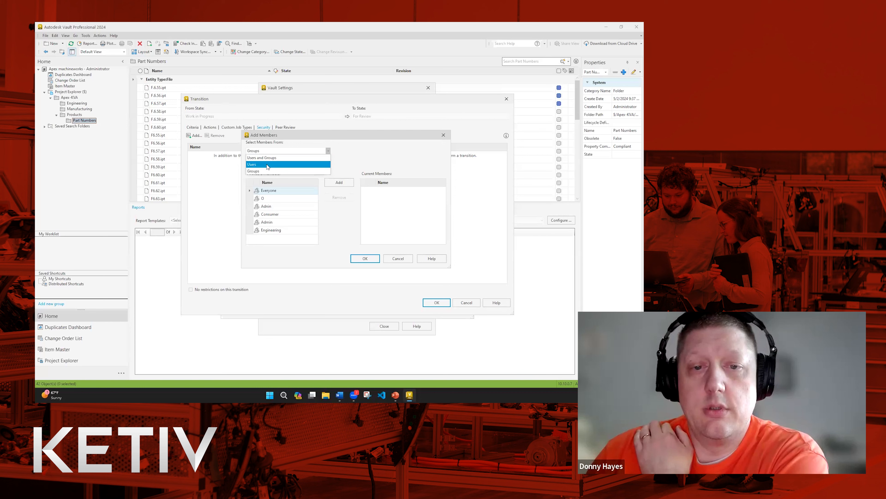
{"action": "left_click", "coordinate": [267, 171]}
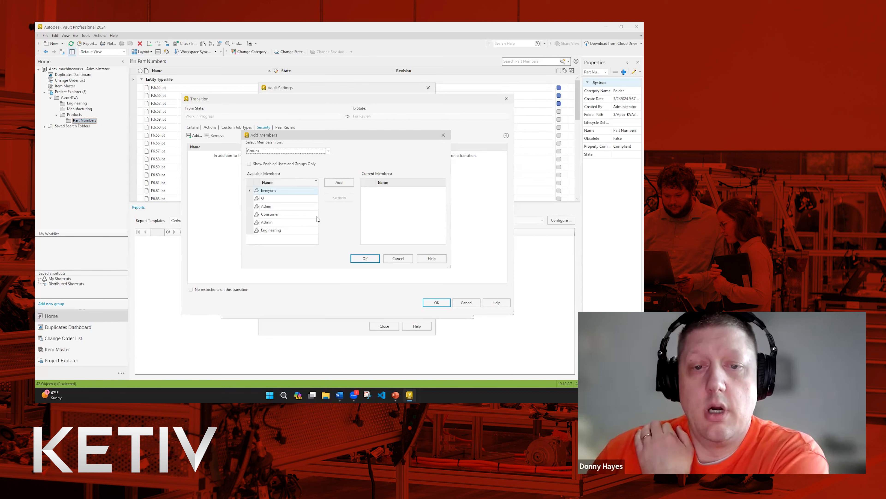
{"action": "left_click", "coordinate": [279, 231]}
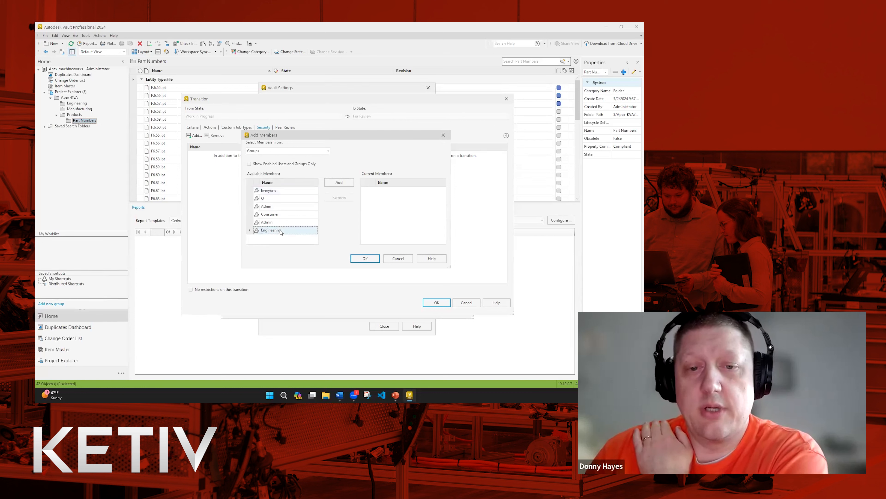
{"action": "left_click", "coordinate": [333, 184]}
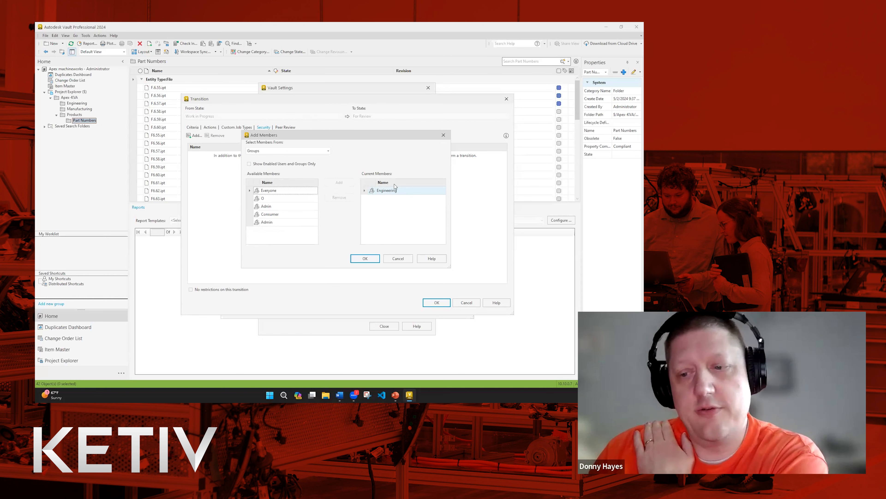
{"action": "left_click", "coordinate": [364, 258]}
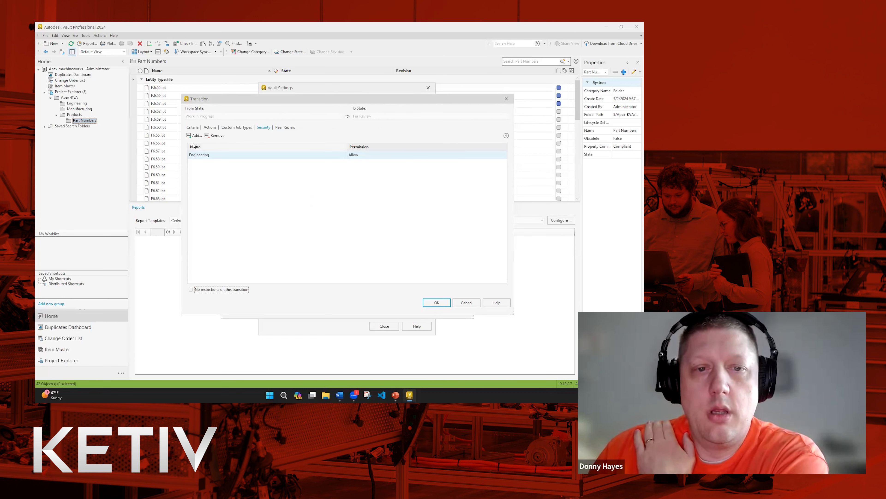
Add the Consumer group with Deny permission and confirm the transition security.
{"action": "left_click", "coordinate": [195, 137]}
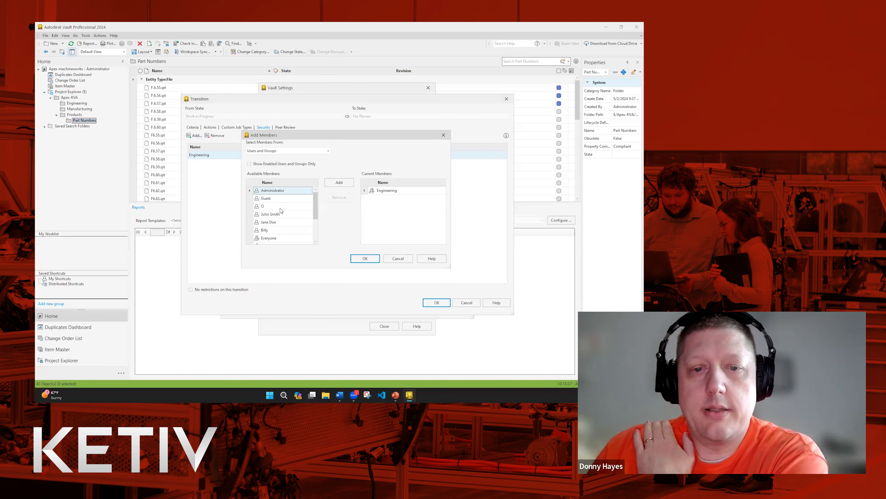
{"action": "left_click", "coordinate": [290, 151]}
{"action": "left_click", "coordinate": [279, 171]}
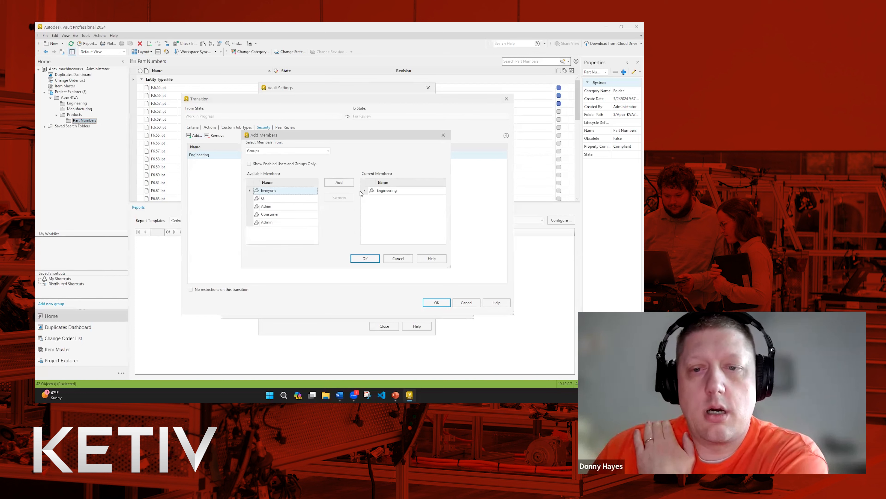
{"action": "left_click", "coordinate": [263, 214]}
{"action": "left_click", "coordinate": [339, 183]}
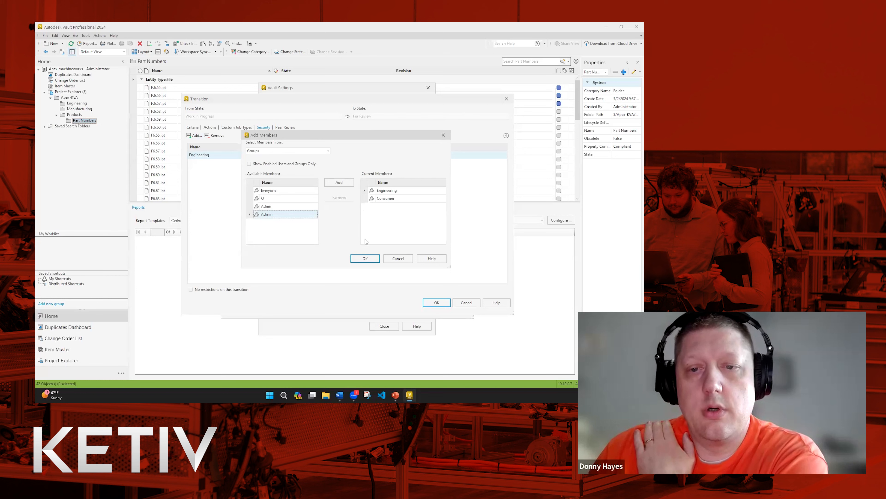
{"action": "left_click", "coordinate": [363, 258]}
{"action": "left_click", "coordinate": [391, 164]}
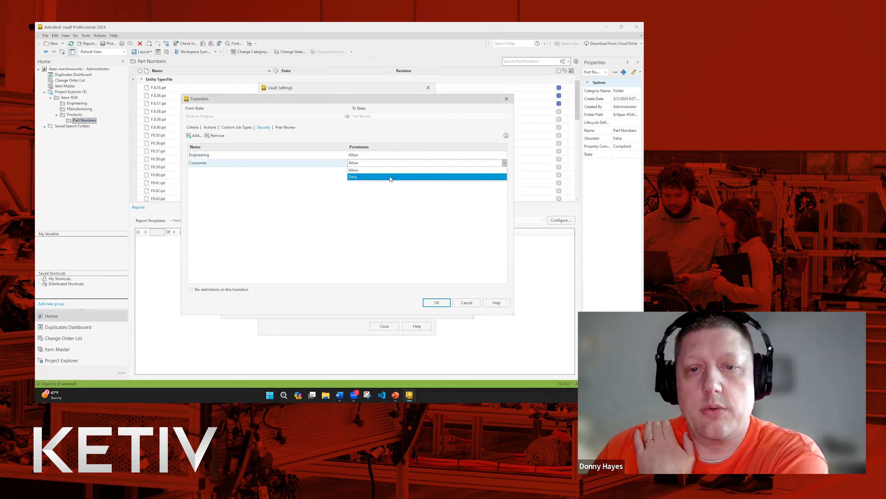
{"action": "left_click", "coordinate": [390, 177]}
{"action": "left_click", "coordinate": [437, 302]}
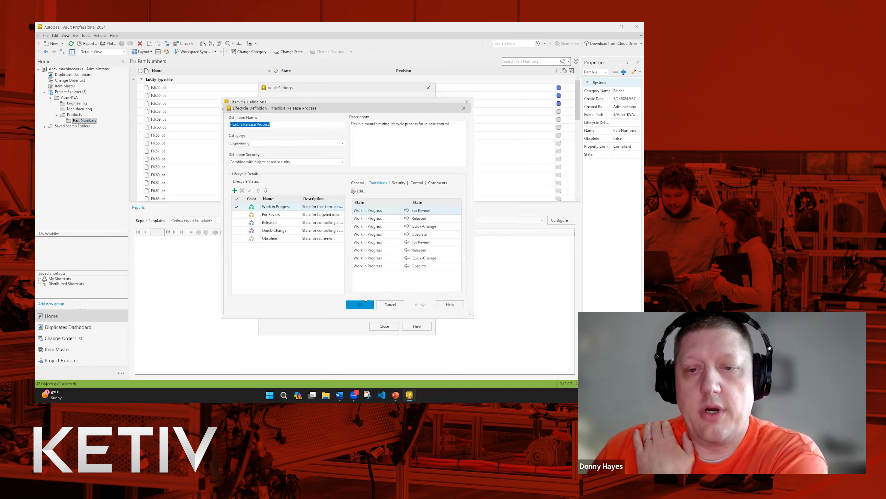
Save the Flexible Release Process definition and close Lifecycle Definitions and Vault Settings.
{"action": "left_click", "coordinate": [361, 307]}
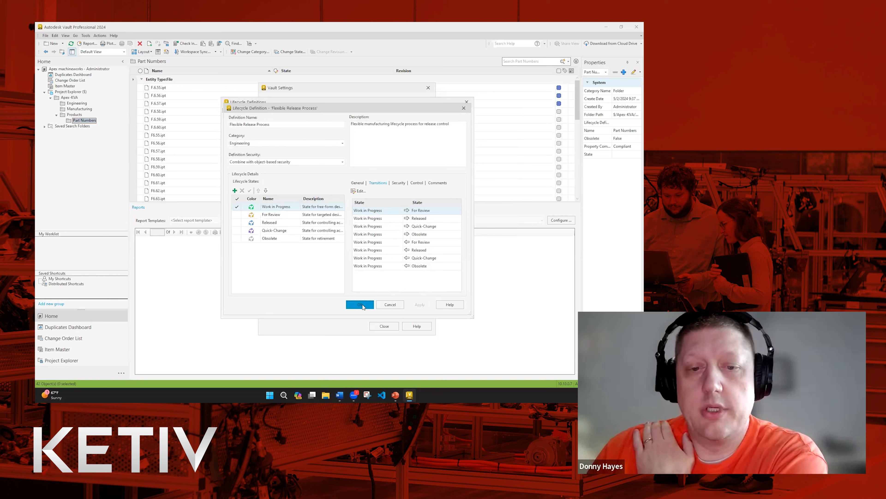
{"action": "left_click", "coordinate": [421, 311]}
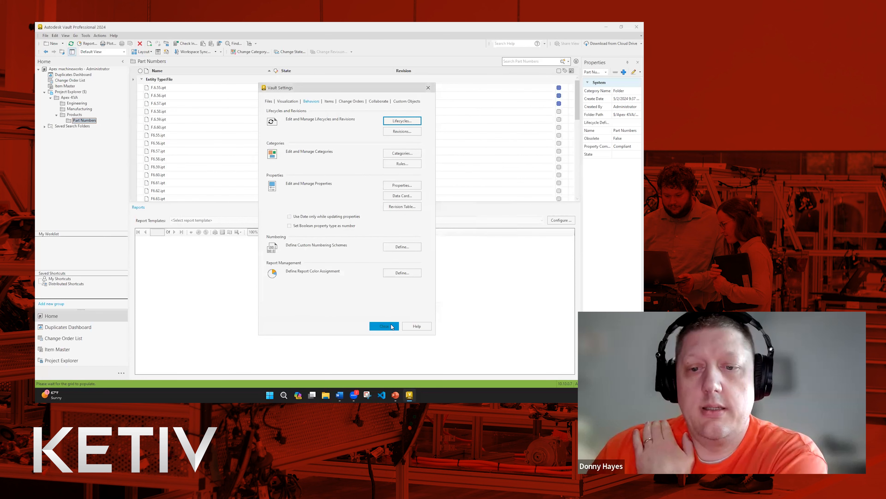
{"action": "left_click", "coordinate": [385, 326]}
Log out of the vault and log back in as the restricted test user.
{"action": "left_click", "coordinate": [47, 36]}
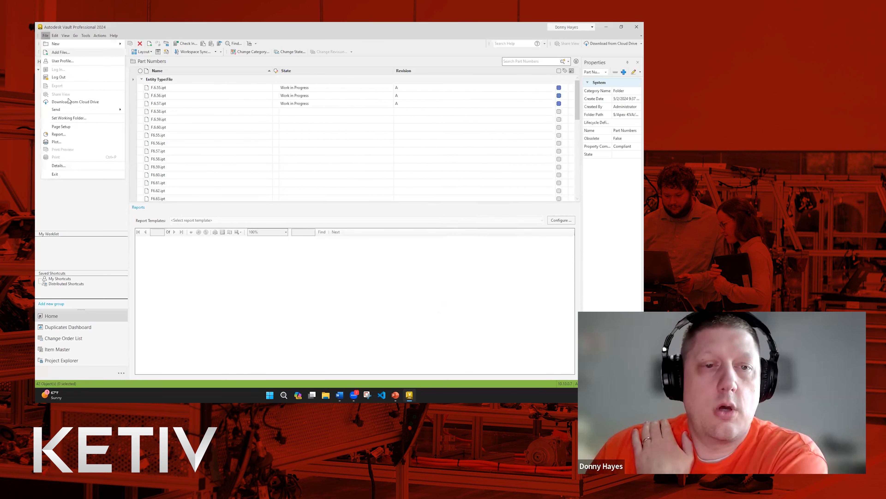
{"action": "left_click", "coordinate": [68, 80]}
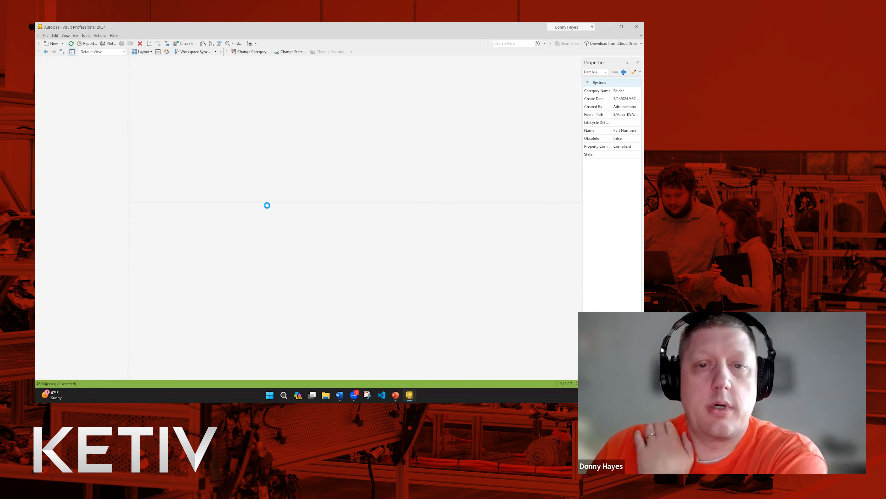
{"action": "left_click", "coordinate": [327, 216]}
{"action": "double_click", "coordinate": [368, 191]}
{"action": "type", "text": "js"}
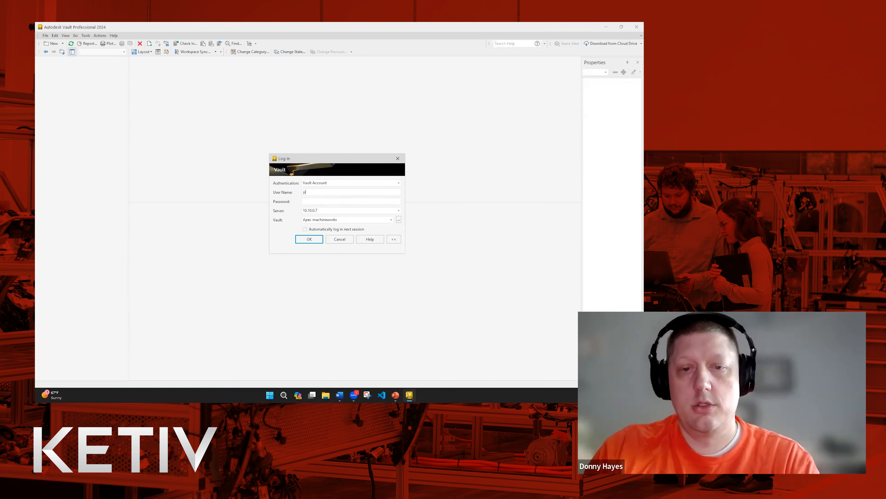
{"action": "left_click", "coordinate": [316, 240]}
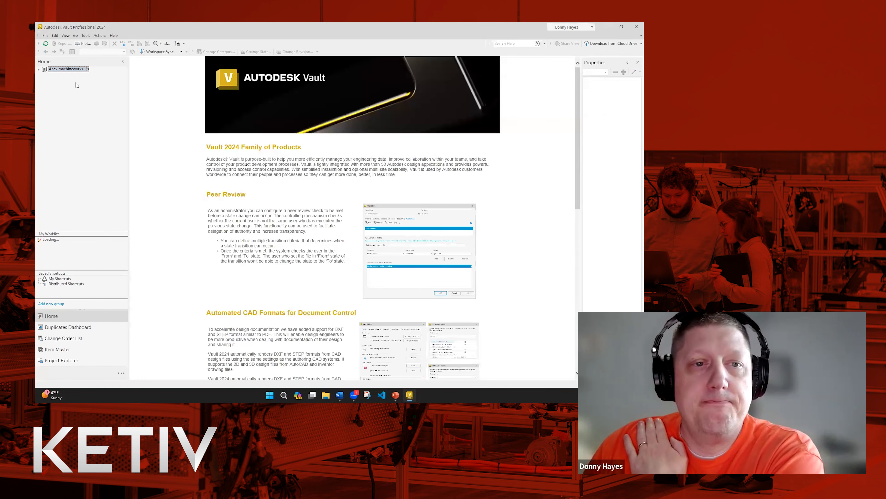
Open Apex-KVA > Products > Part Numbers in the Project Explorer tree.
{"action": "left_click", "coordinate": [39, 69]}
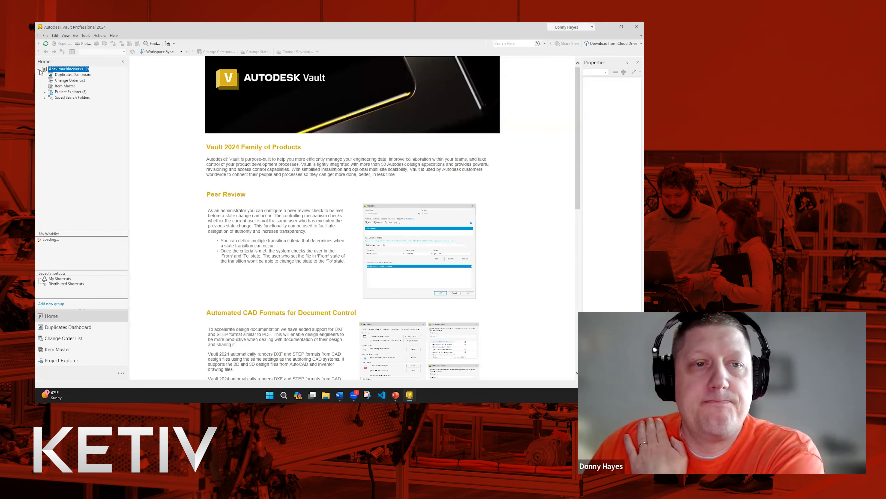
{"action": "left_click", "coordinate": [46, 92]}
{"action": "left_click", "coordinate": [52, 98]}
{"action": "left_click", "coordinate": [57, 116]}
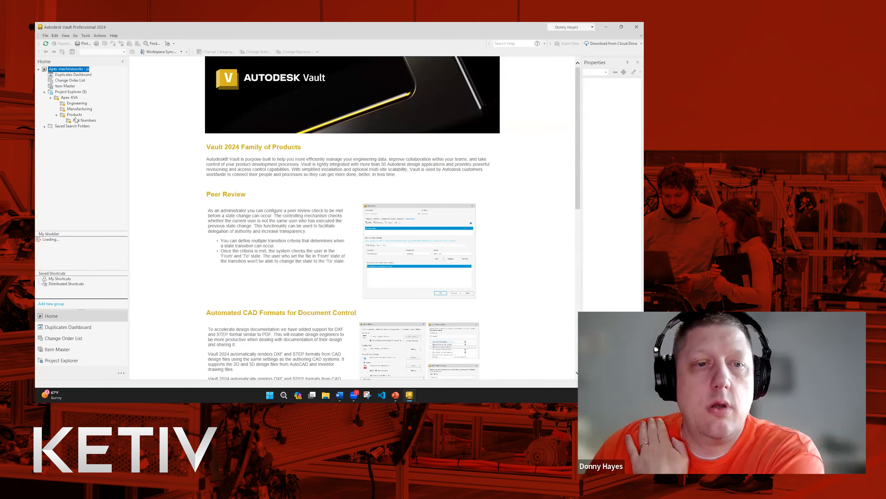
{"action": "left_click", "coordinate": [77, 121]}
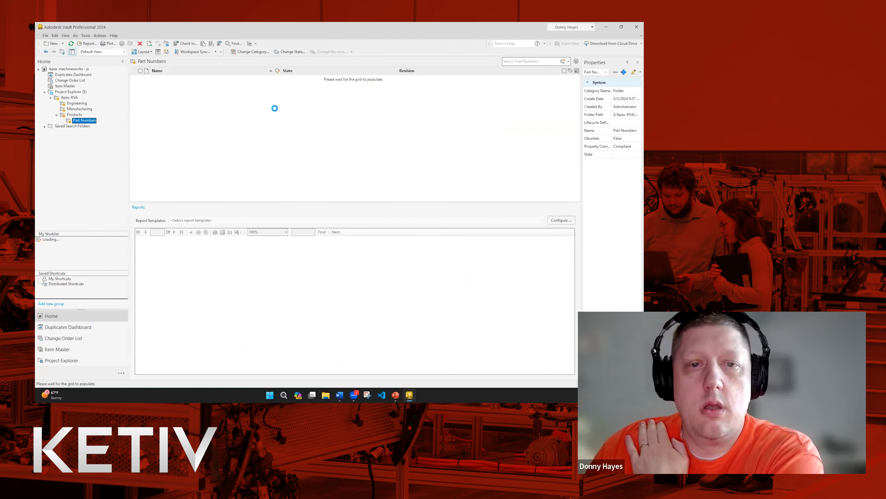
{"action": "left_click", "coordinate": [373, 87]}
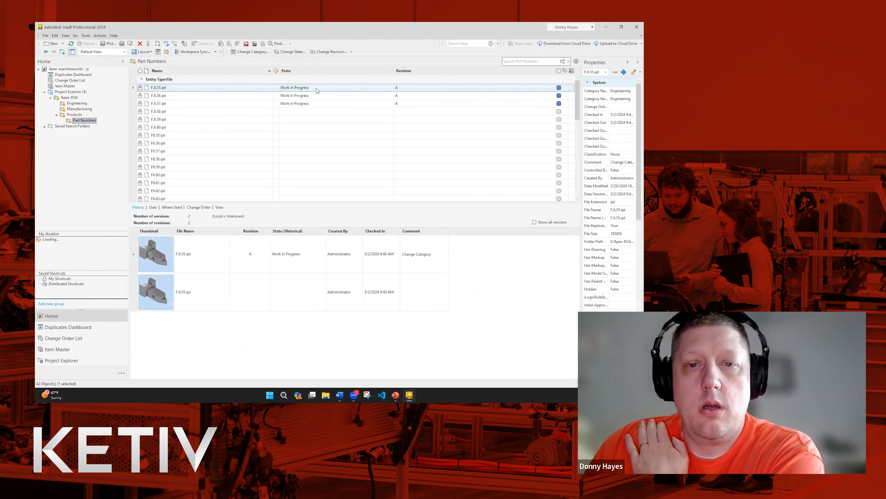
{"action": "left_click", "coordinate": [292, 52]}
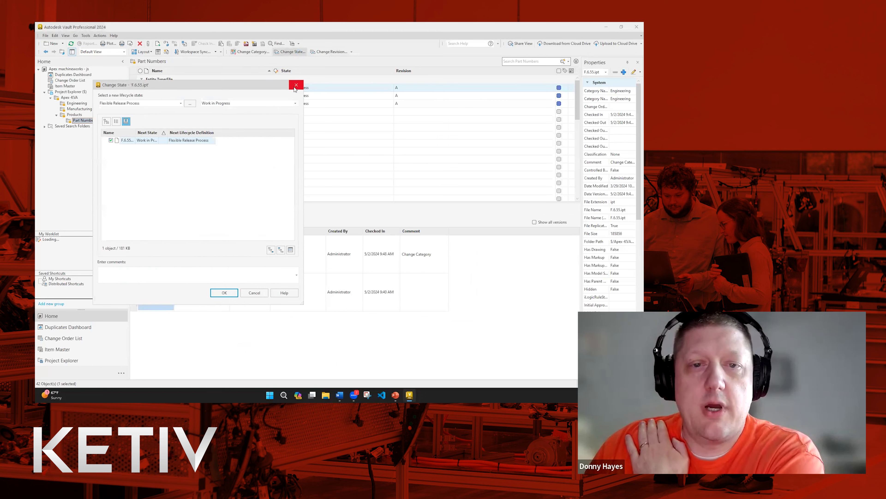
{"action": "left_click", "coordinate": [232, 103]}
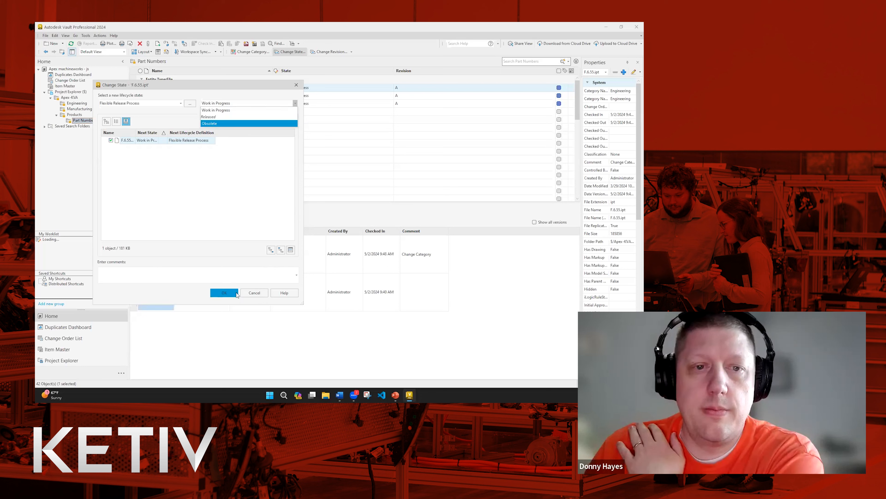
{"action": "left_click", "coordinate": [236, 294]}
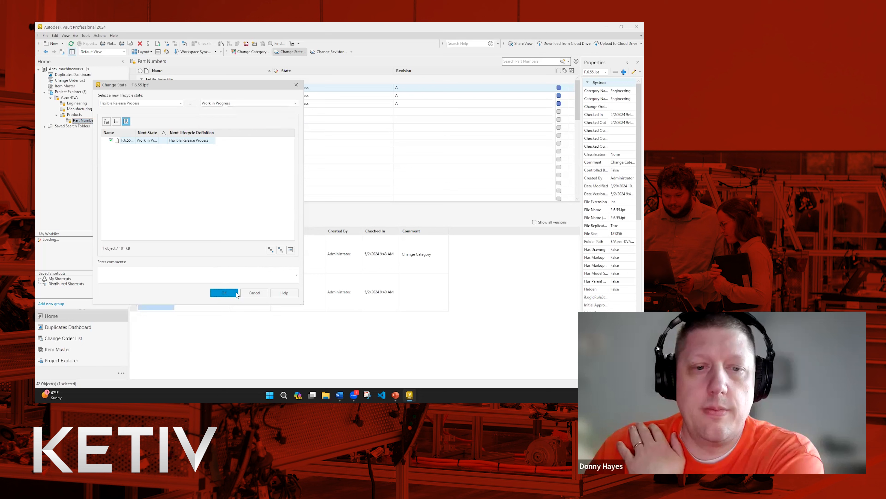
{"action": "left_click", "coordinate": [254, 293]}
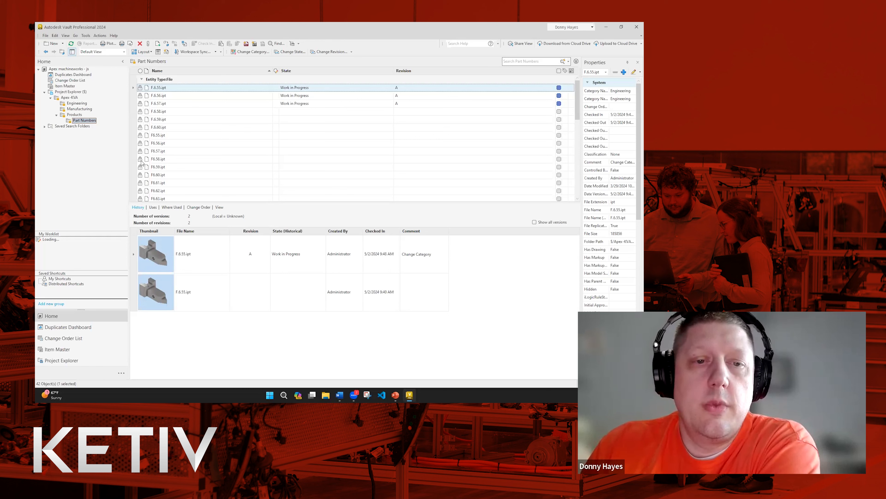
Review the details of F6.65.ipt and close them without changes.
{"action": "scroll", "coordinate": [142, 163], "scroll_direction": "down", "scroll_amount": 4}
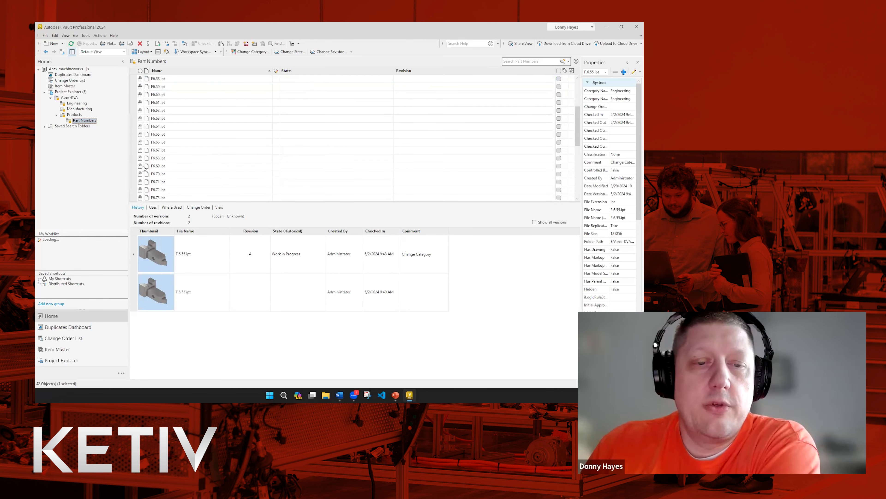
{"action": "right_click", "coordinate": [156, 134]}
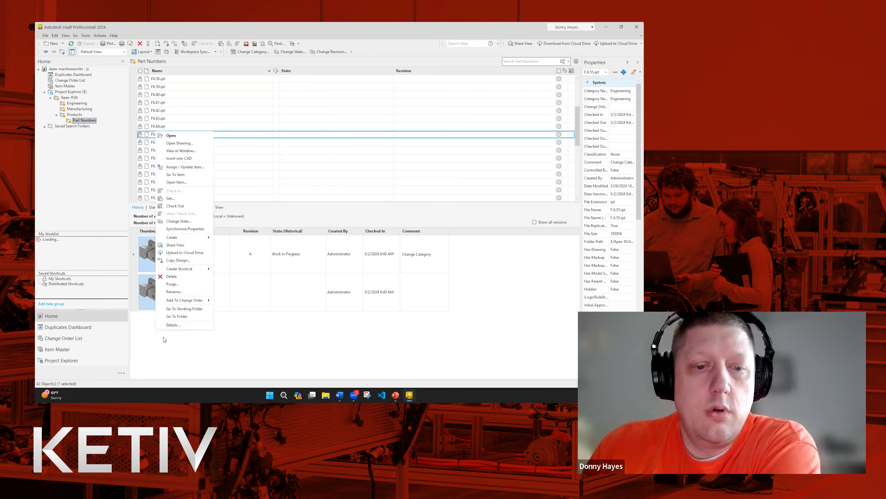
{"action": "left_click", "coordinate": [174, 325]}
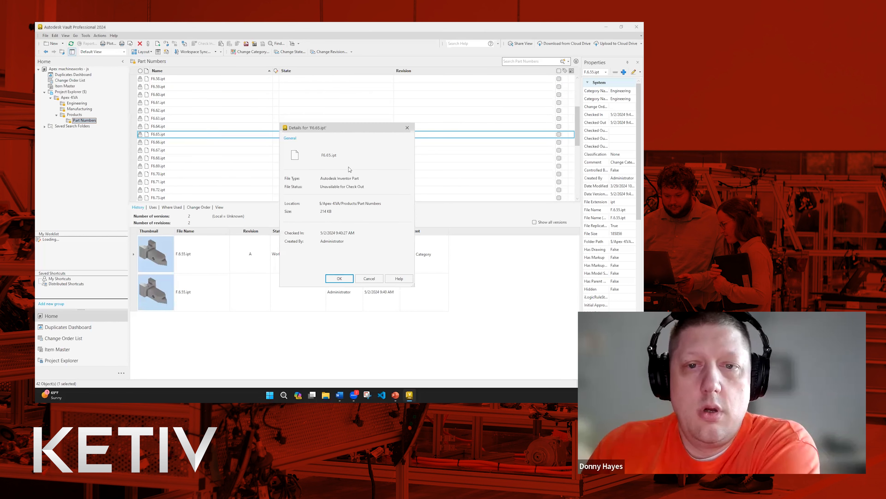
{"action": "left_click", "coordinate": [369, 279]}
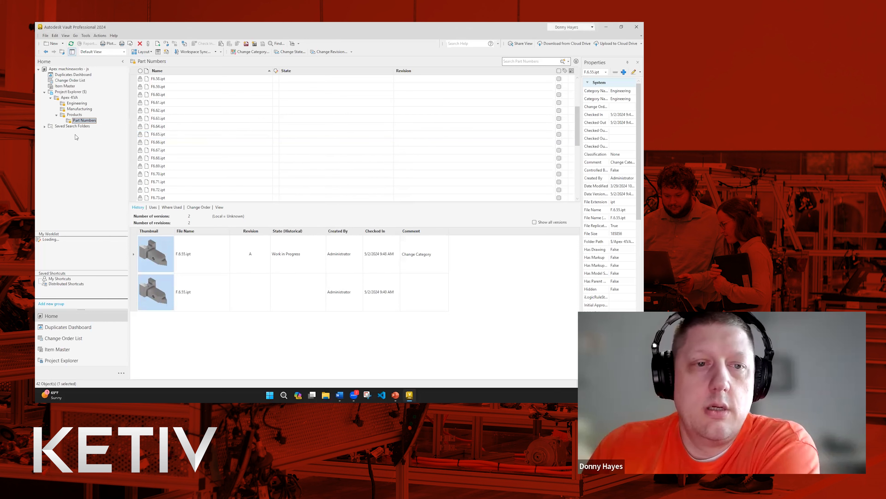
Collapse Products and go back to the Apex-KVA folder in the tree.
{"action": "left_click", "coordinate": [70, 121]}
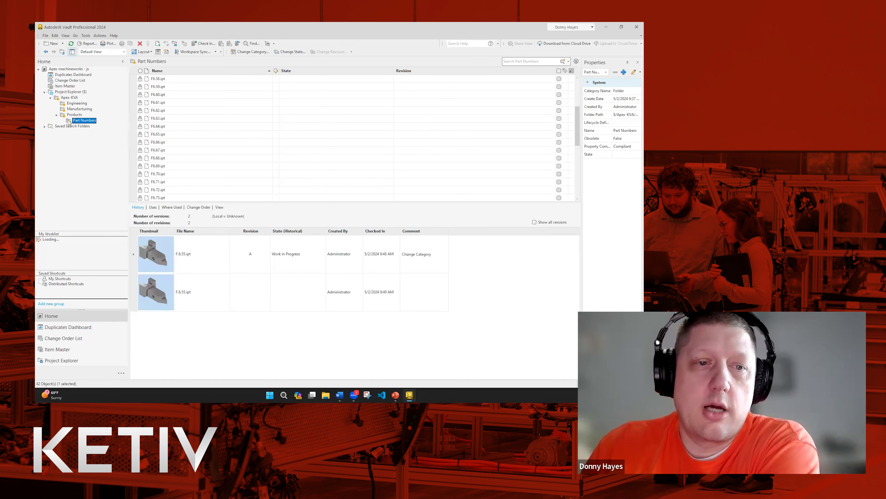
{"action": "left_click", "coordinate": [56, 115]}
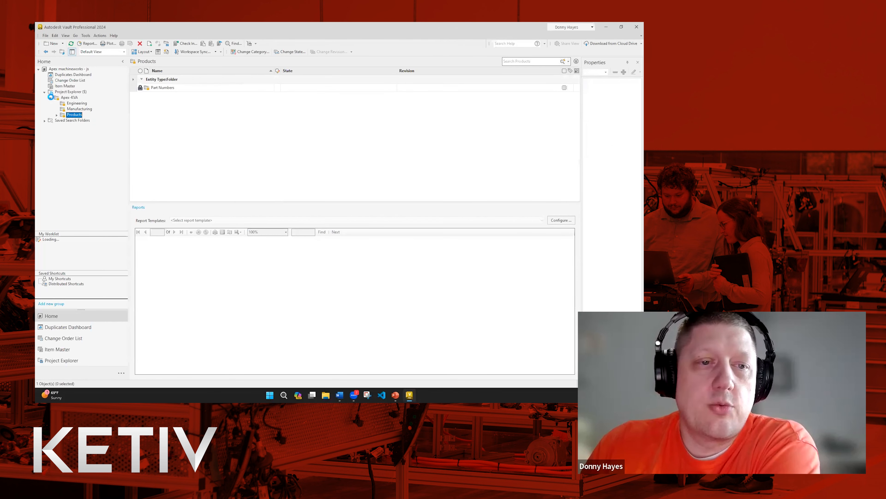
{"action": "left_click", "coordinate": [51, 98]}
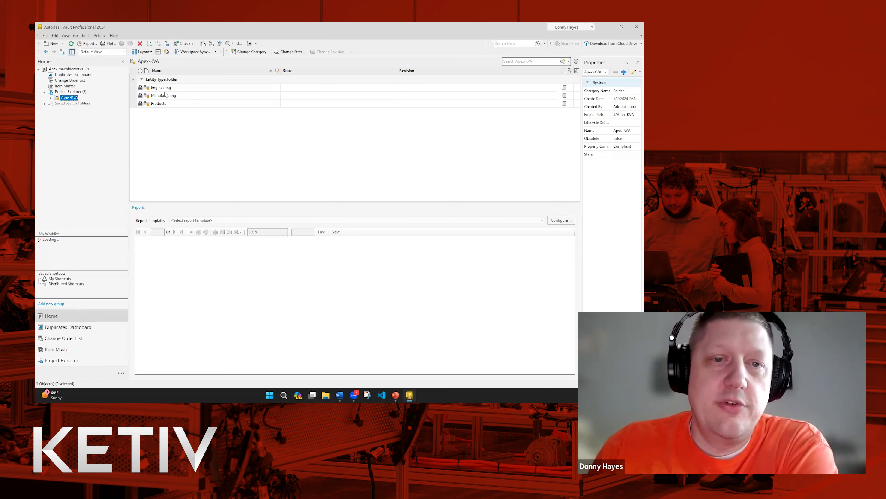
Expand and collapse the Apex-KVA, Products and project folders, leaving the tree collapsed.
{"action": "left_click", "coordinate": [51, 98]}
{"action": "left_click", "coordinate": [44, 93]}
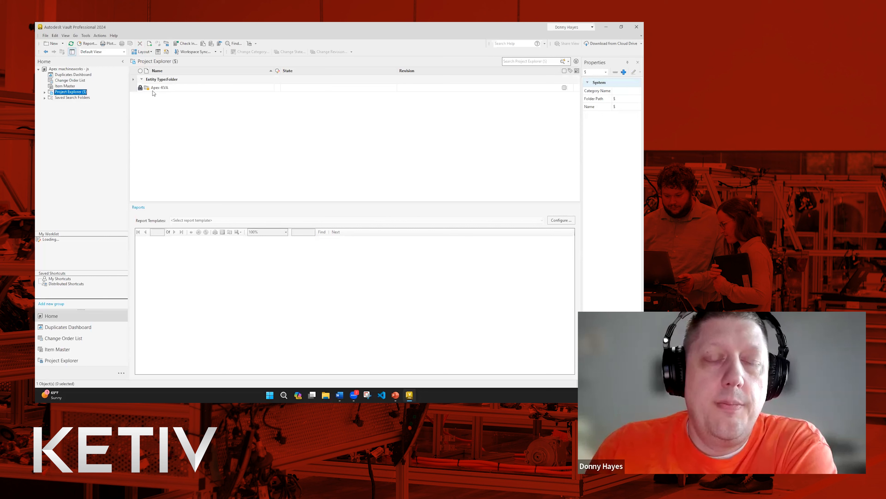
{"action": "left_click", "coordinate": [134, 138]}
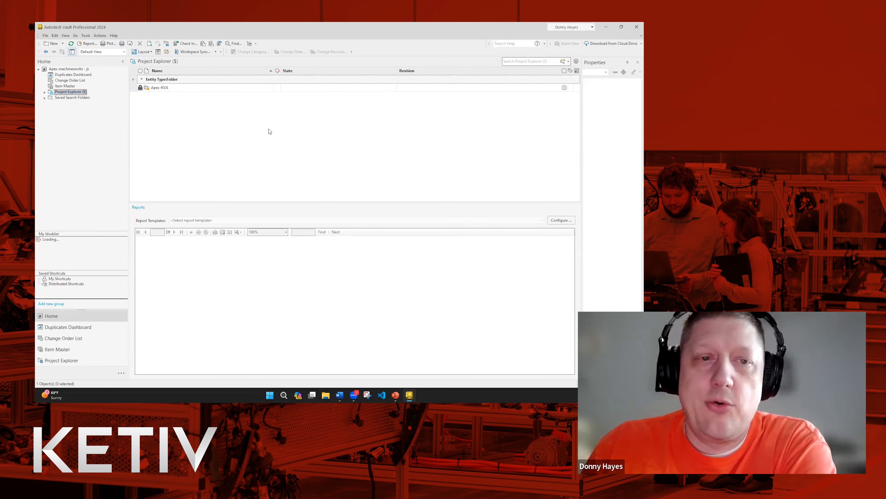
{"action": "left_click", "coordinate": [45, 92]}
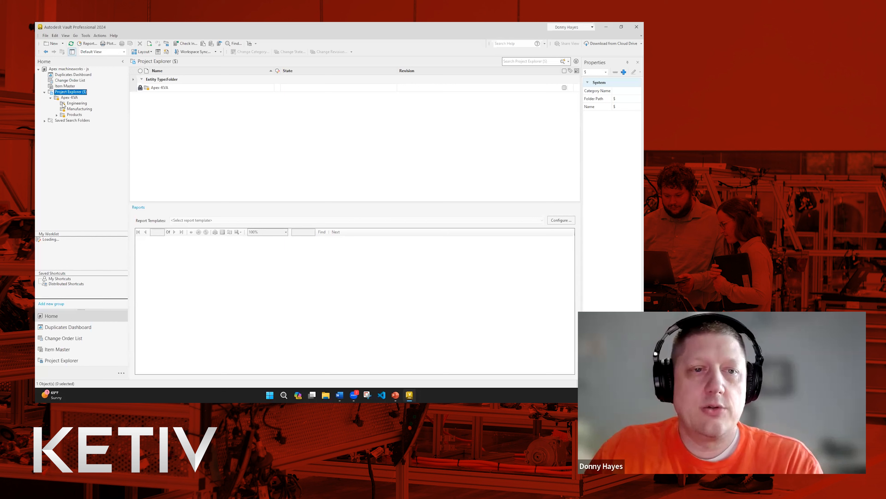
{"action": "left_click", "coordinate": [57, 115]}
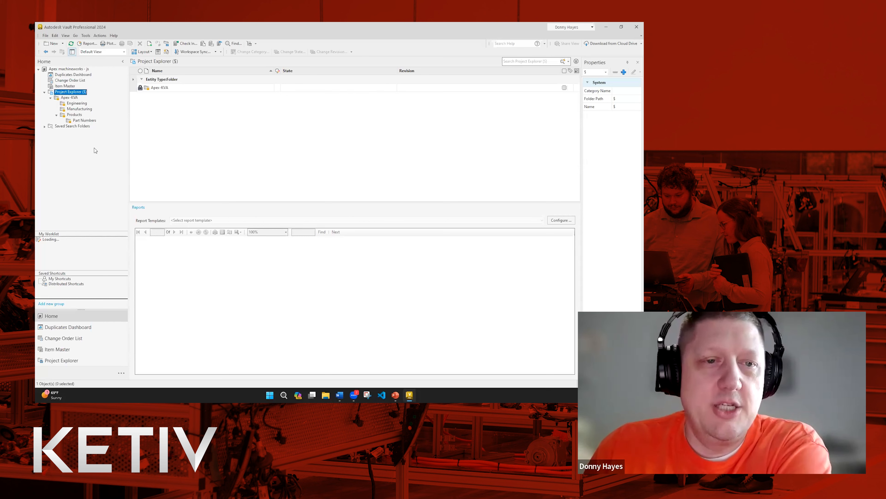
{"action": "left_click", "coordinate": [56, 115]}
{"action": "left_click", "coordinate": [50, 98]}
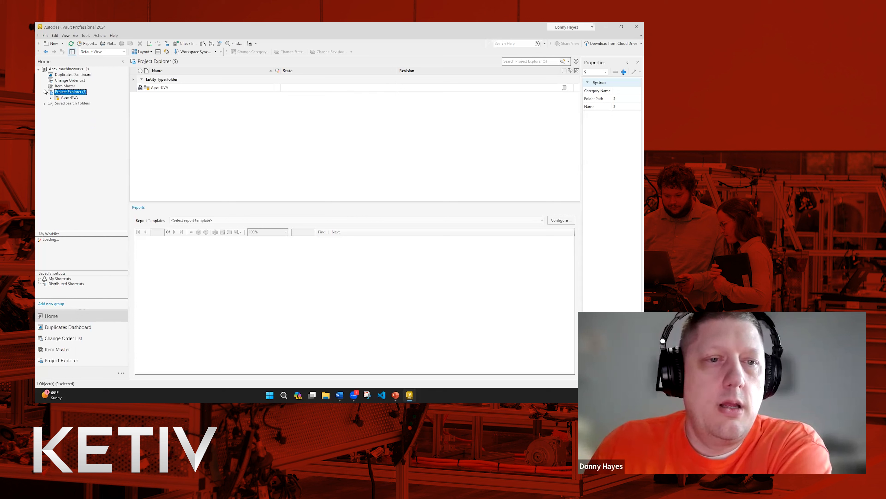
{"action": "left_click", "coordinate": [44, 92]}
{"action": "left_click", "coordinate": [341, 153]}
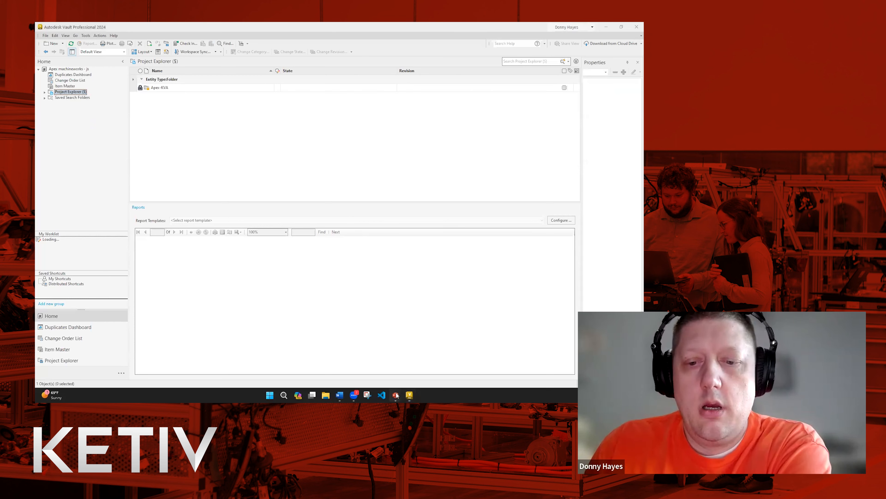
Switch to the PowerPoint slide show and advance to the Summary slide.
{"action": "mouse_move", "coordinate": [395, 395]}
{"action": "left_click", "coordinate": [406, 362]}
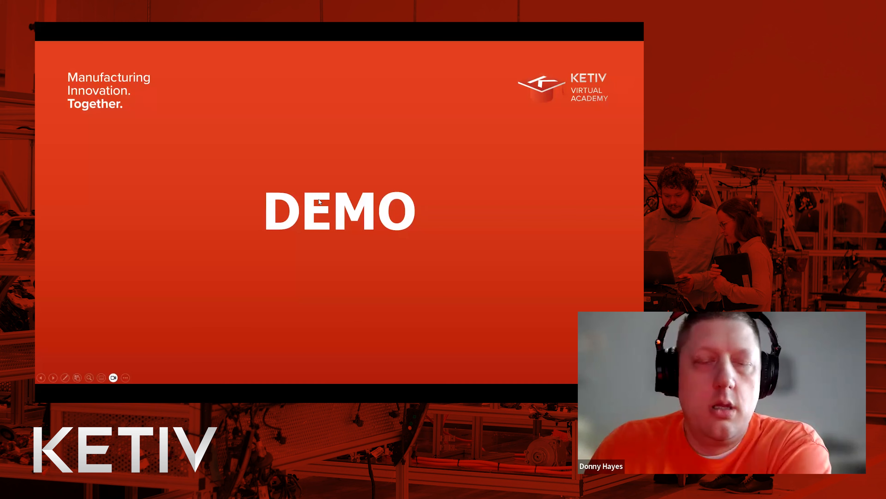
{"action": "key", "text": "Right"}
{"action": "left_click", "coordinate": [317, 200]}
{"action": "right_click", "coordinate": [317, 200]}
{"action": "left_click", "coordinate": [292, 209]}
{"action": "left_click", "coordinate": [293, 210]}
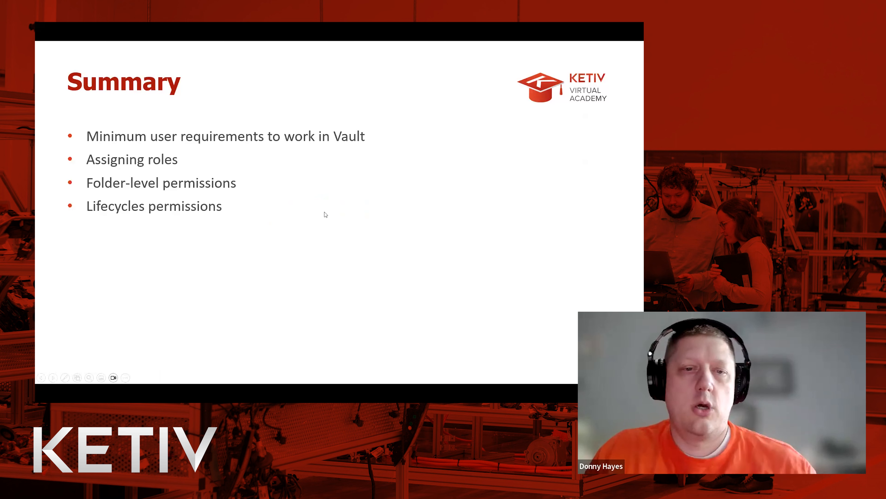